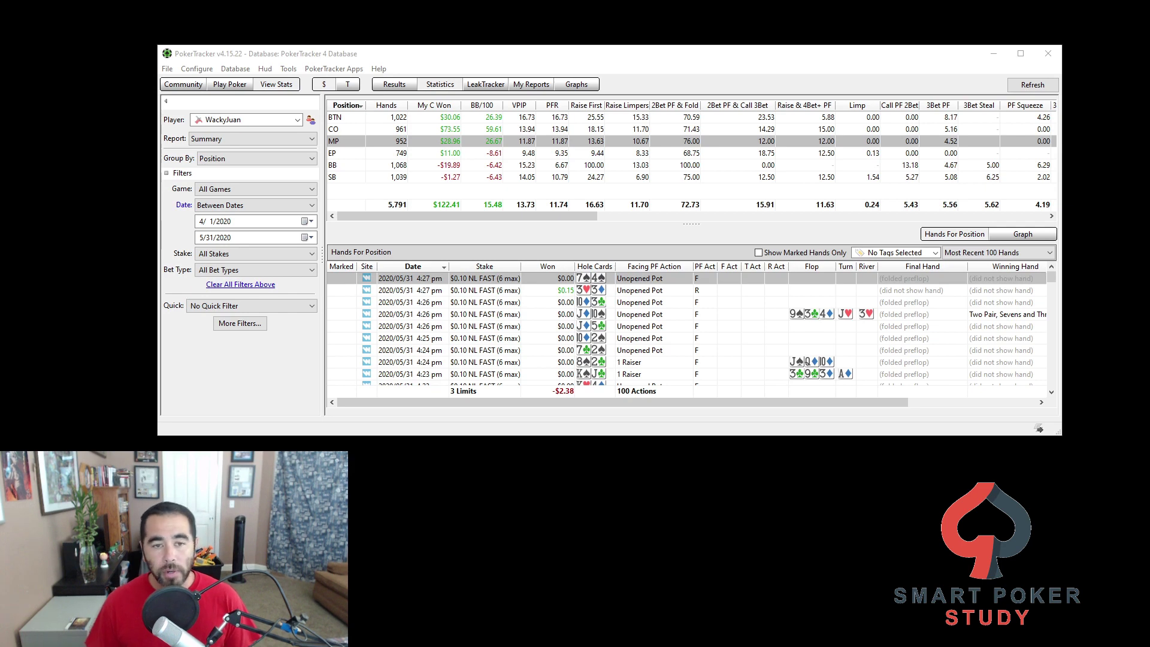
Filter the position report to Preflop Opportunities 'Reraise Opportunity 3Bet (Facing 2Bet)', saved and applied
left_click(241, 325)
left_click(487, 278)
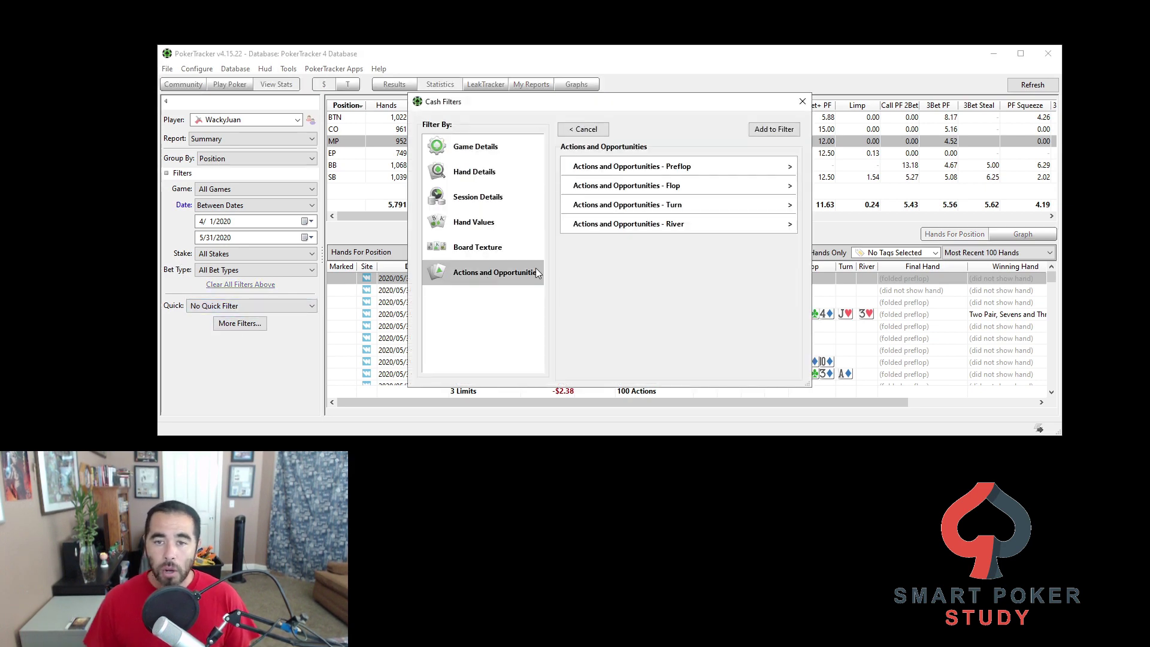
left_click(665, 168)
scroll(682, 268, "down", 3)
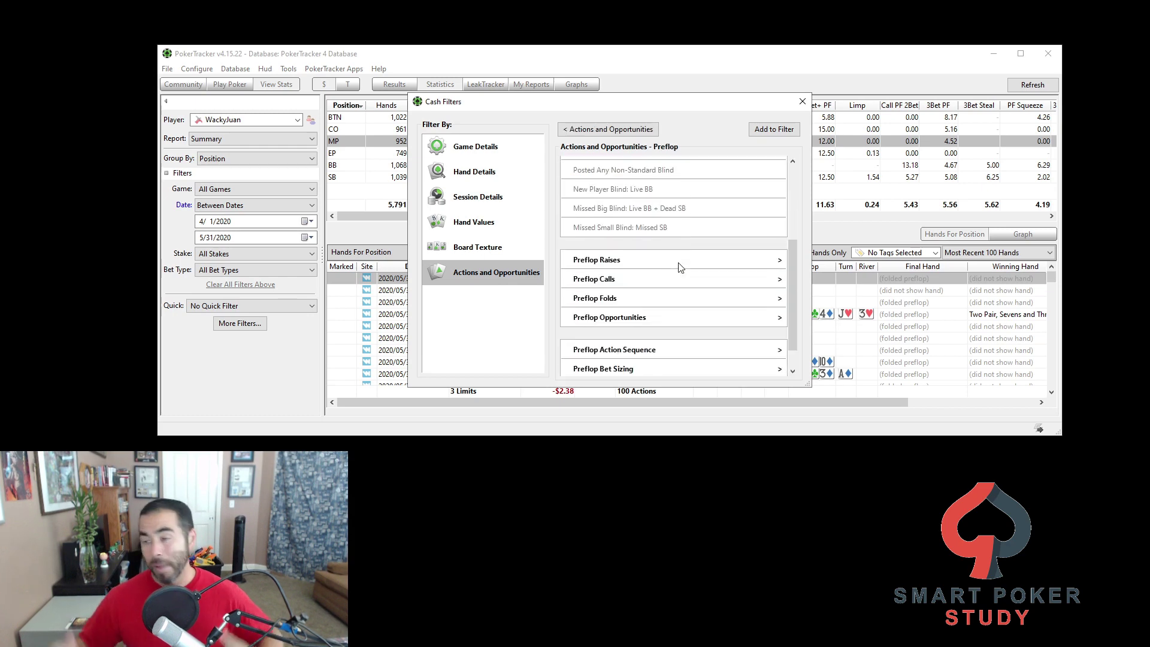
left_click(640, 319)
scroll(638, 311, "down", 1)
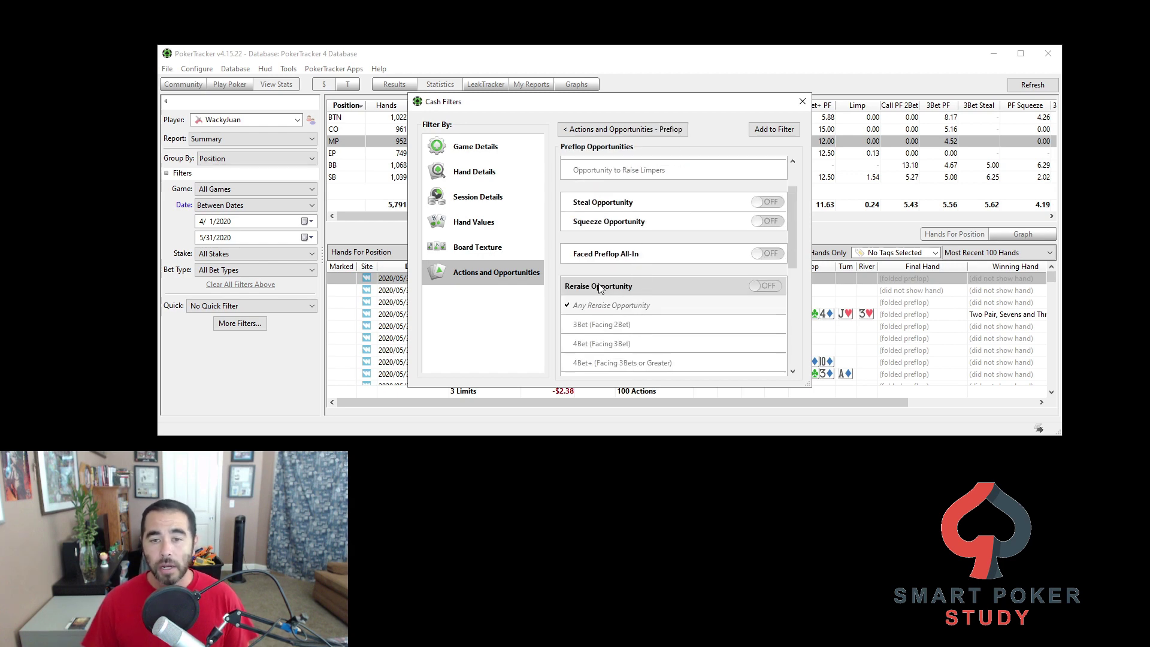
left_click(610, 326)
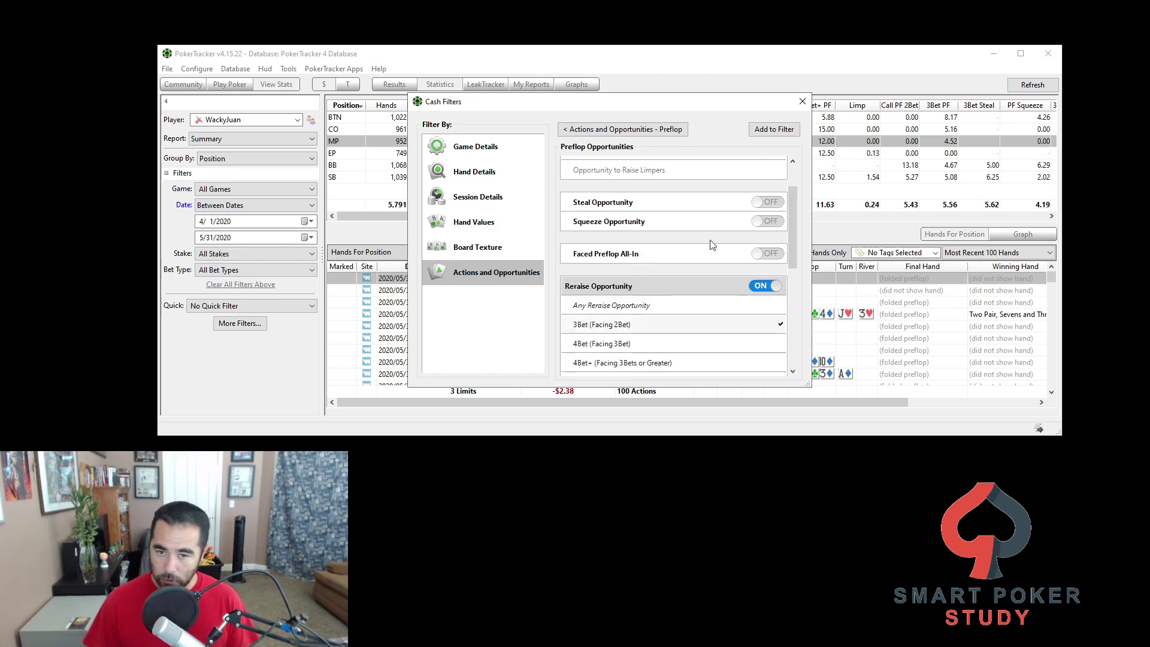
left_click(775, 131)
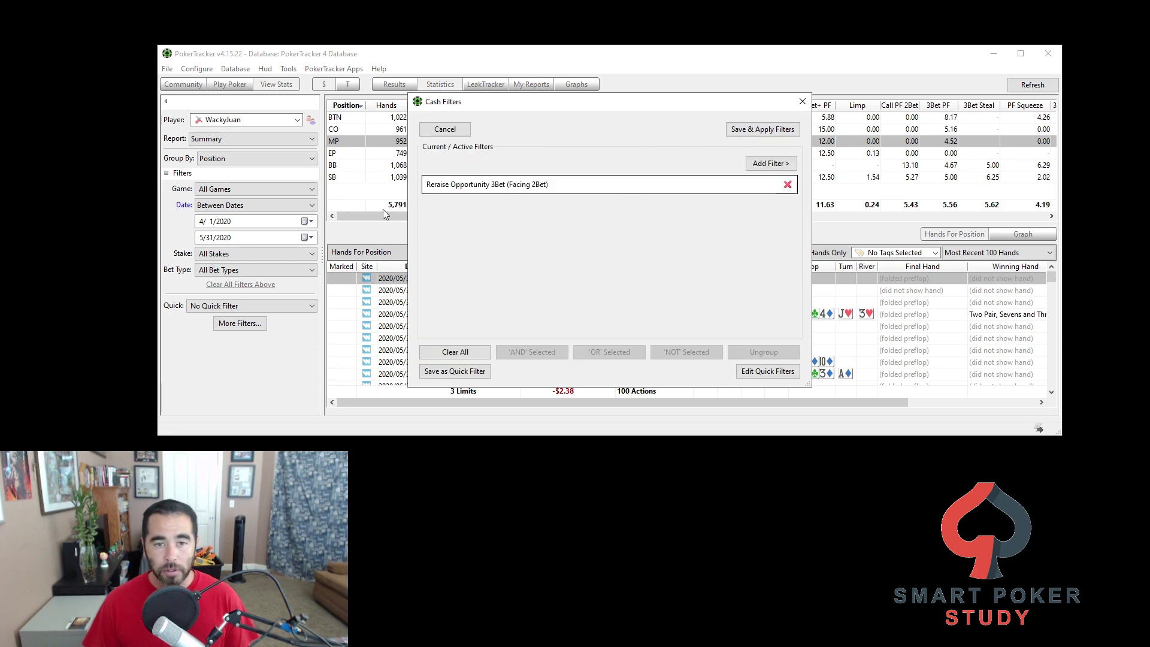
left_click(762, 129)
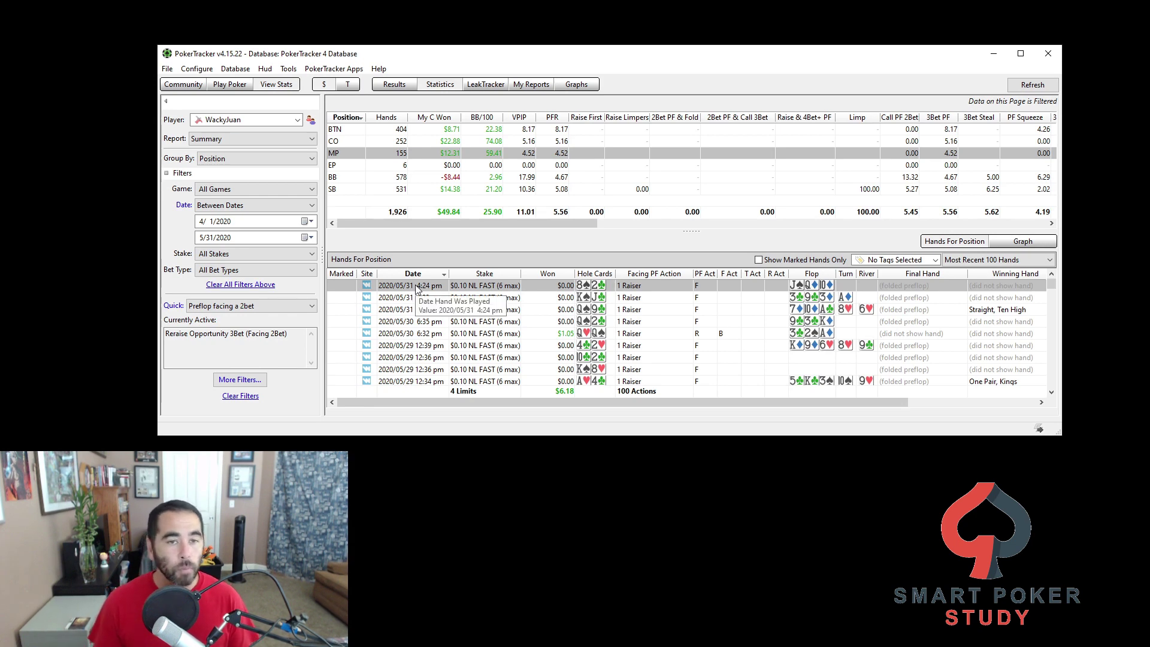
Replay the 6:32 pm pocket queens hand from MP
left_click(583, 335)
left_click(596, 301)
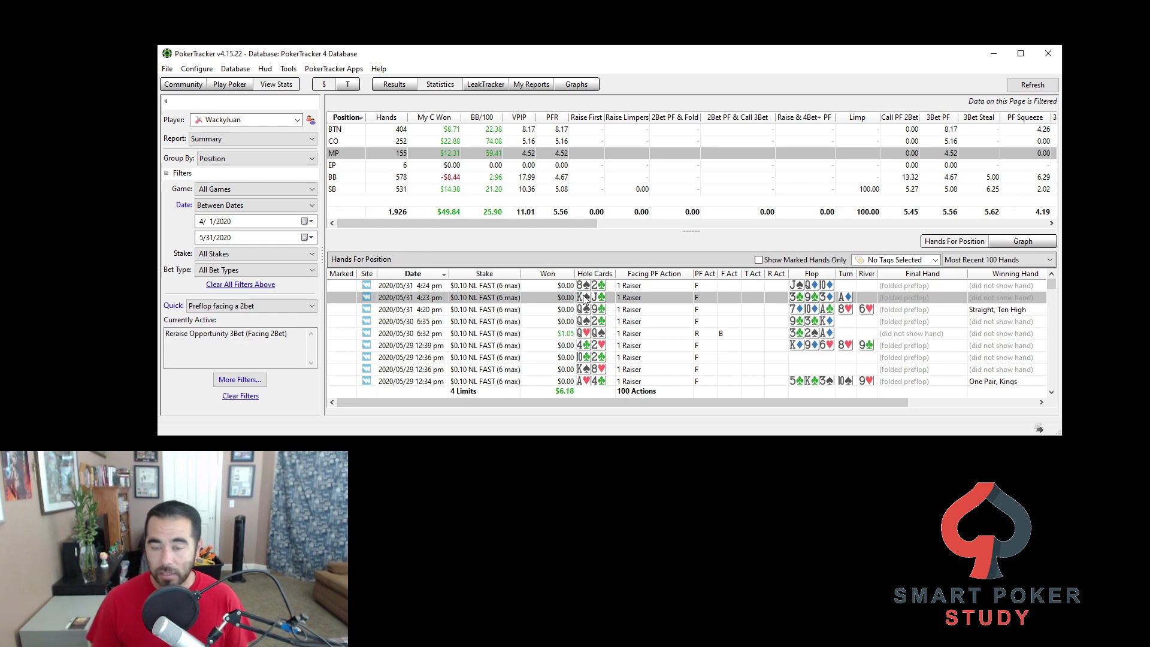
double_click(601, 334)
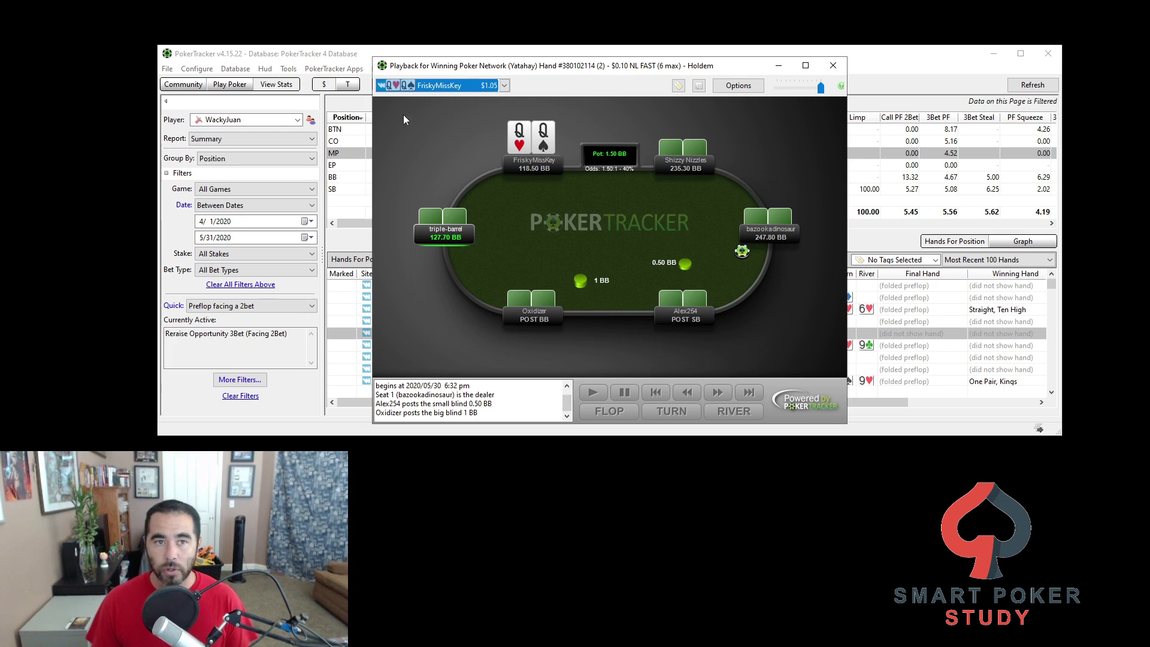
left_click(370, 87)
Replay the 12:32 pm A♠10♠ hand from CO
left_click(397, 141)
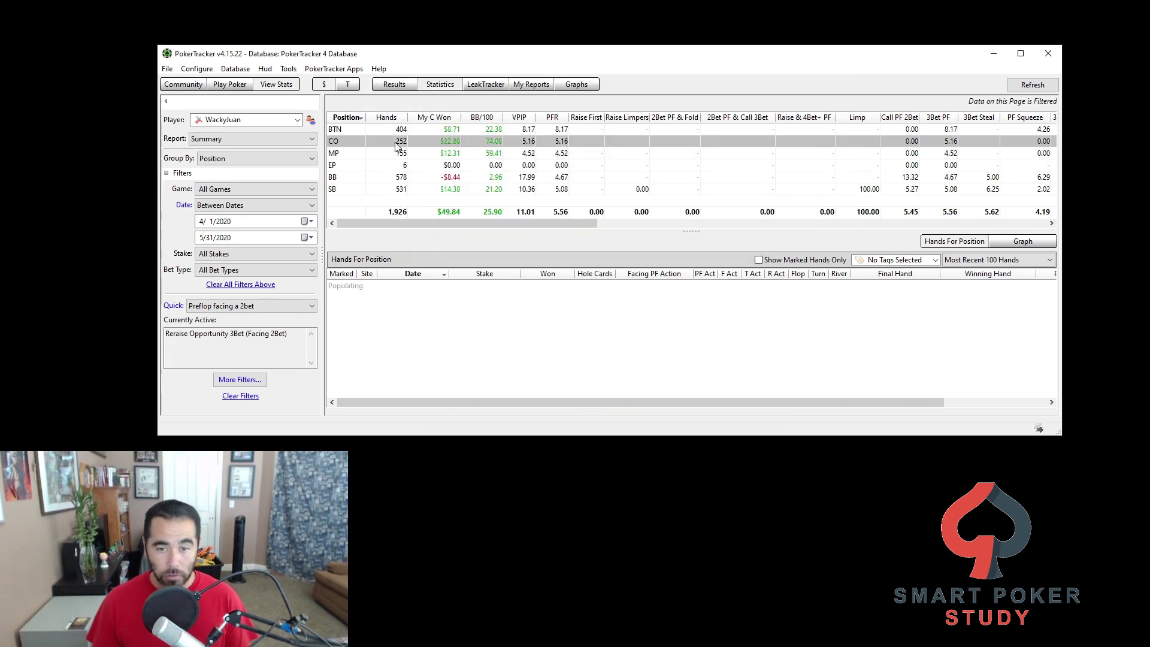
scroll(542, 325, "down", 1)
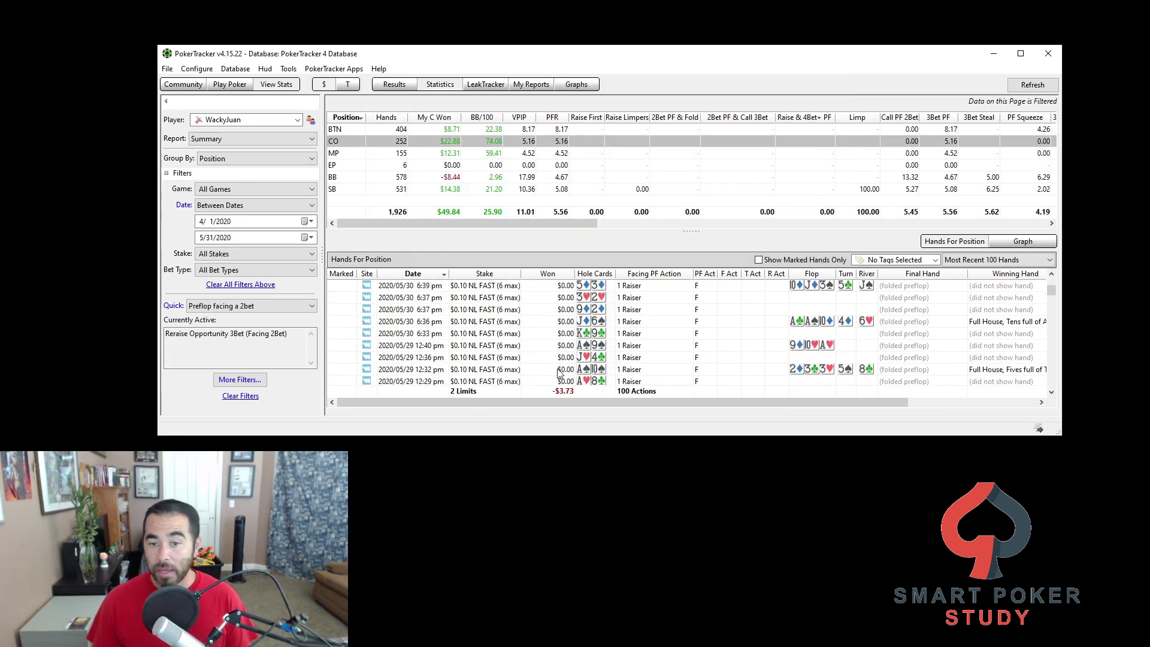
left_click(578, 371)
double_click(578, 370)
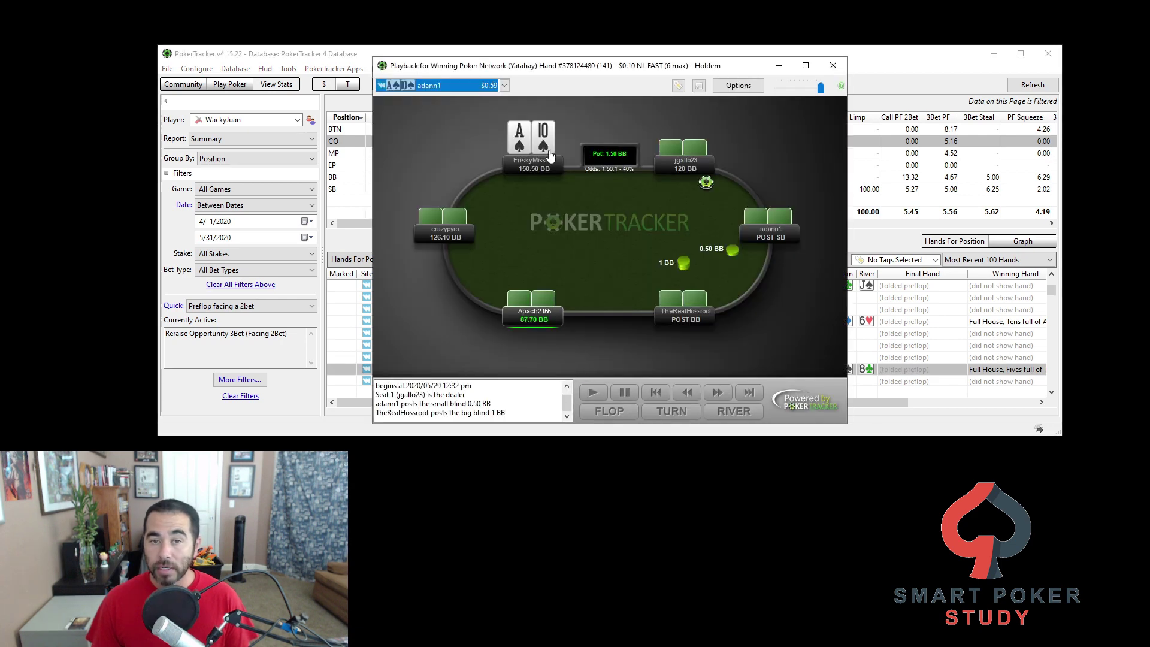
left_click(363, 59)
Replay the 6:41 pm pocket jacks hand from the button
left_click(386, 131)
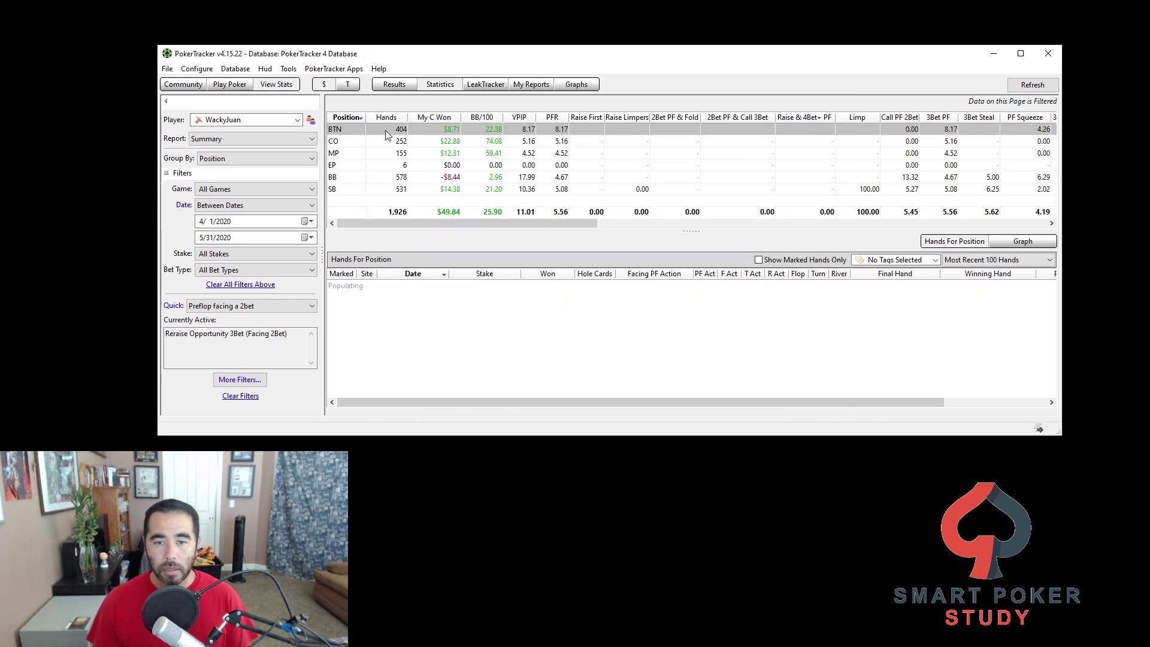
double_click(590, 347)
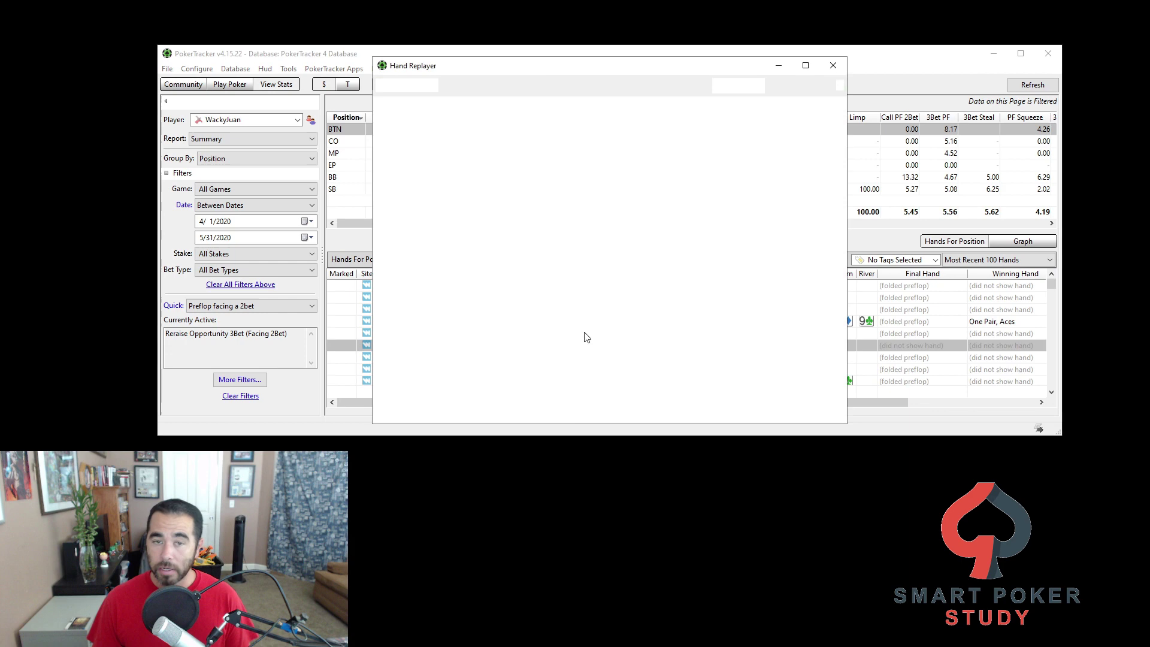
left_click(351, 63)
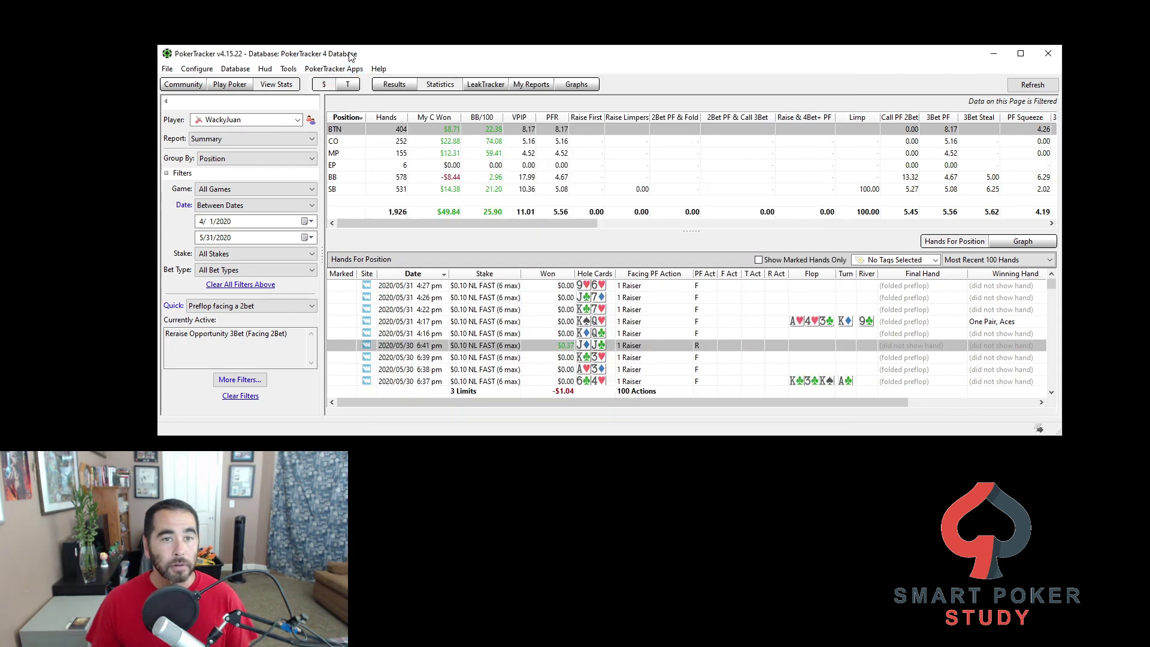
Replay the A♥J♥ small blind hand, then list the BB hands
left_click(351, 191)
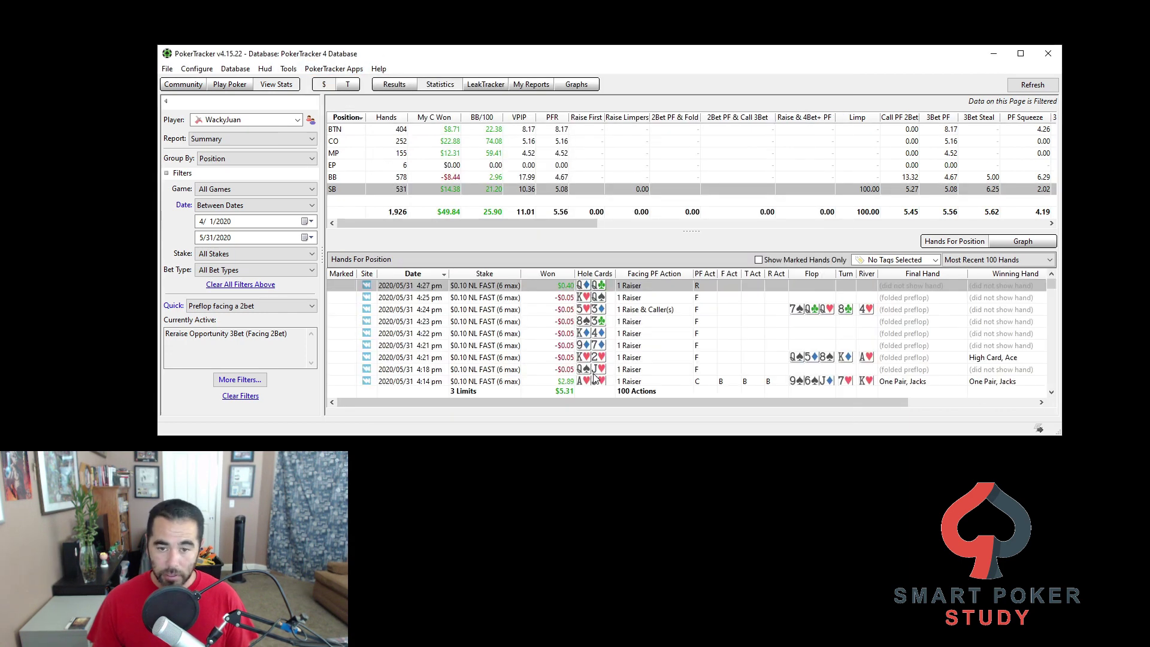
scroll(594, 377, "down", 2)
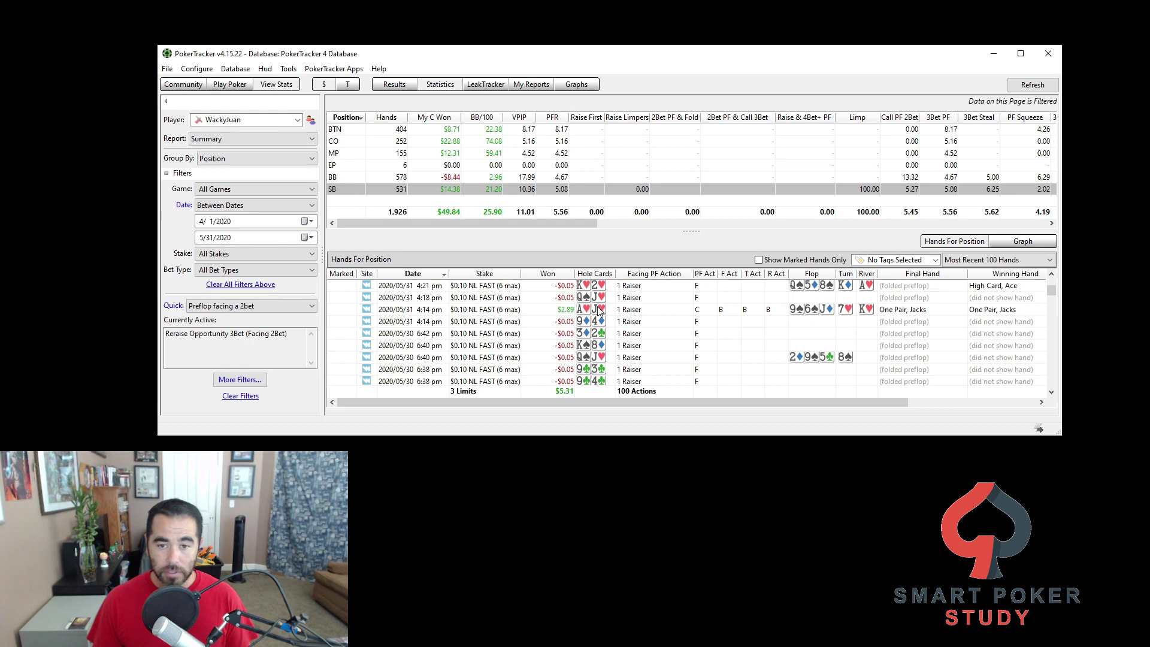
double_click(595, 313)
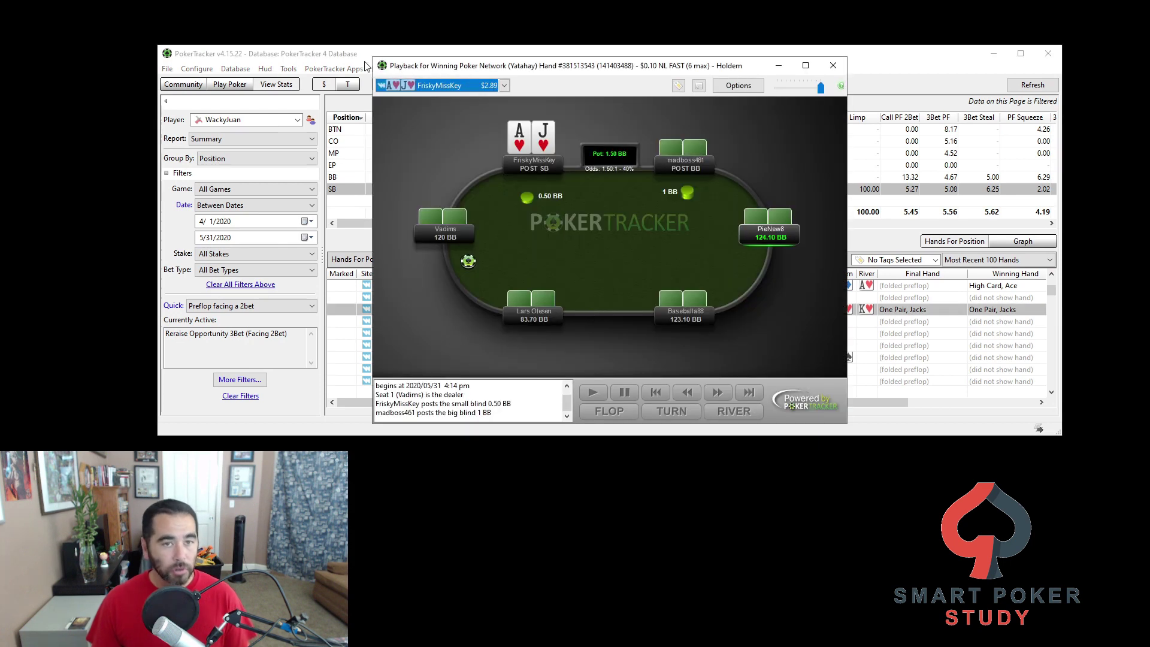
left_click(353, 55)
left_click(363, 177)
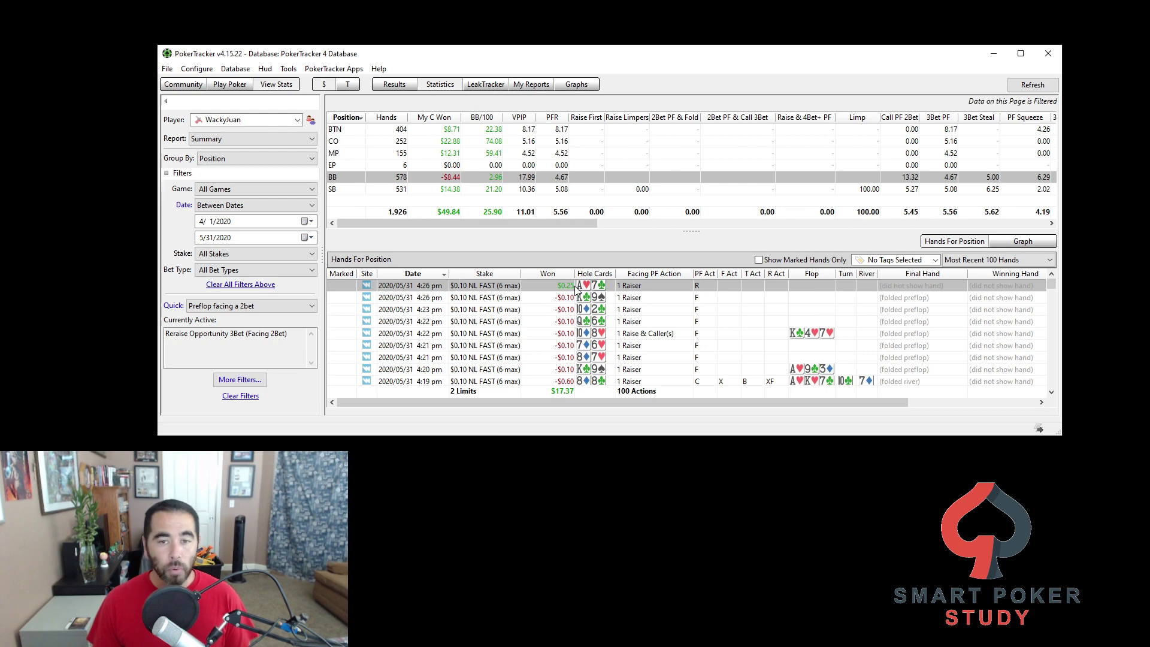
Replay the 4:26 pm A♥7♣ hand and the 4:23 pm MP hand
double_click(577, 288)
left_click(345, 57)
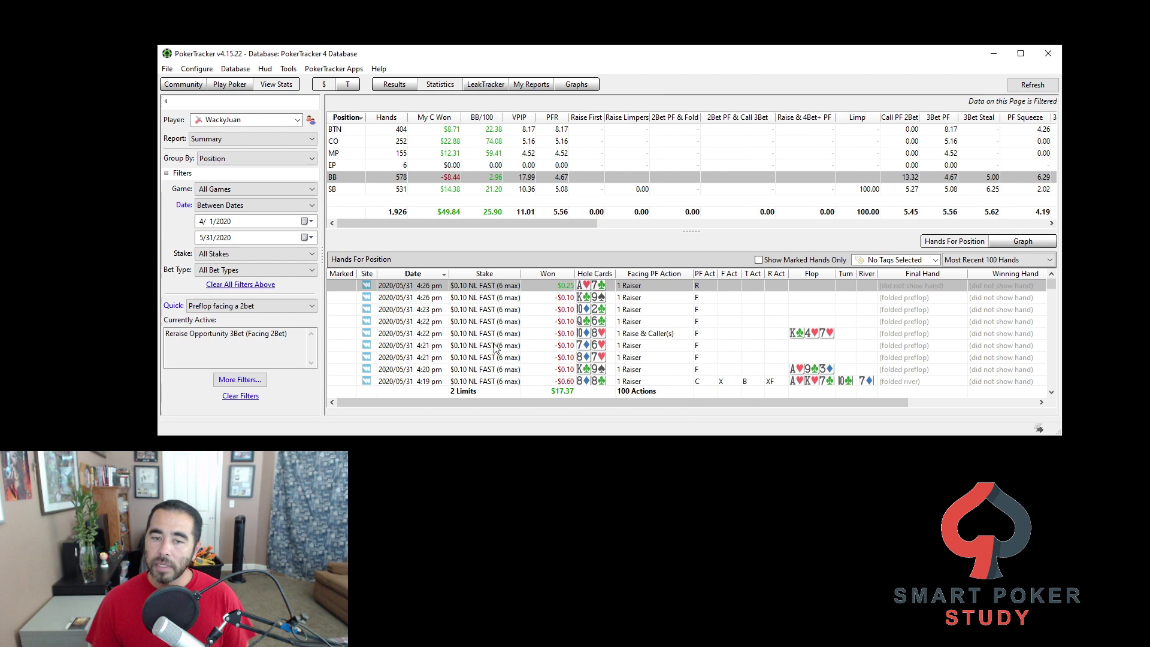
left_click(389, 152)
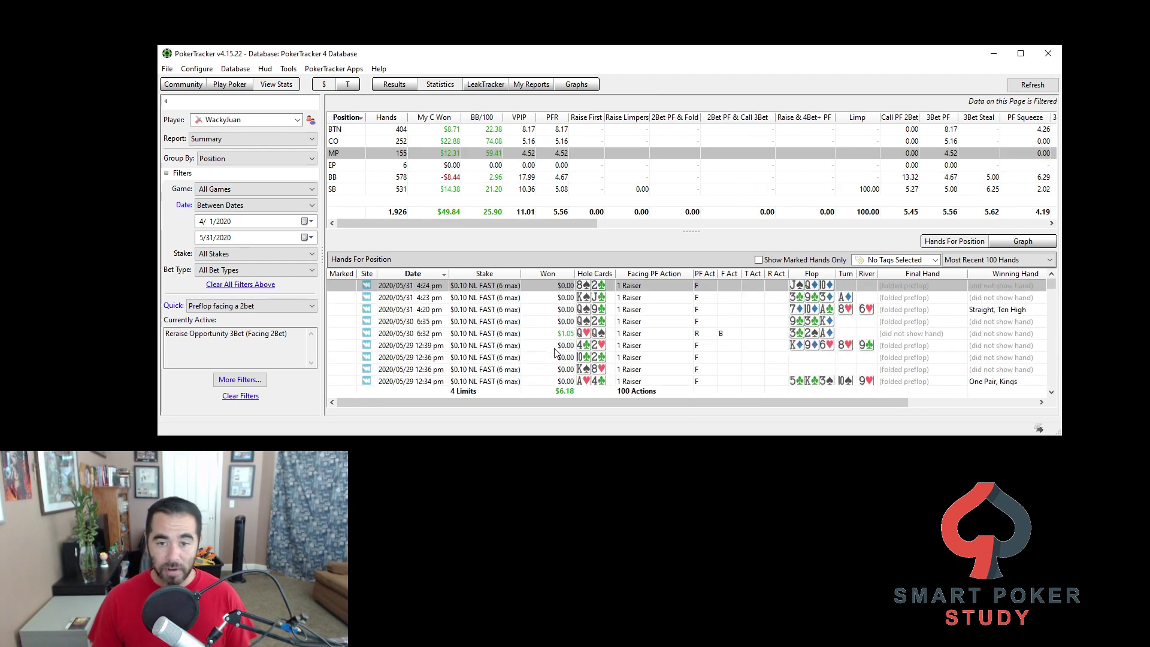
double_click(556, 299)
Replay the 2020/05/27 4:00 pm hand from CO
left_click(350, 141)
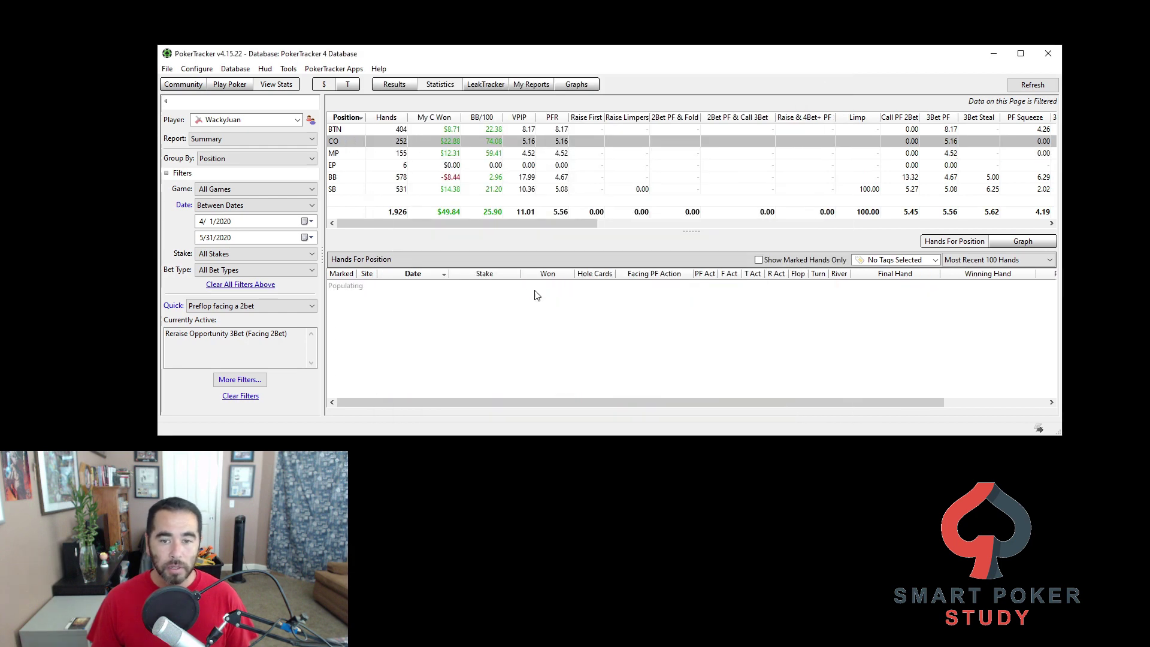
scroll(576, 364, "down", 1)
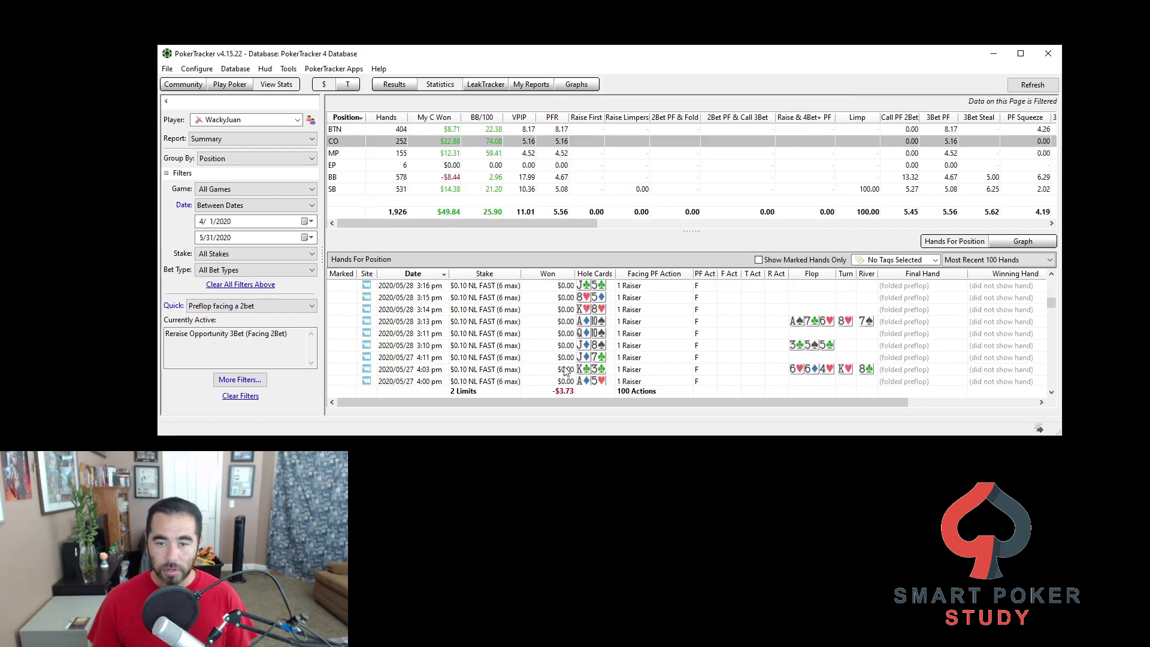
scroll(572, 370, "down", 1)
double_click(569, 345)
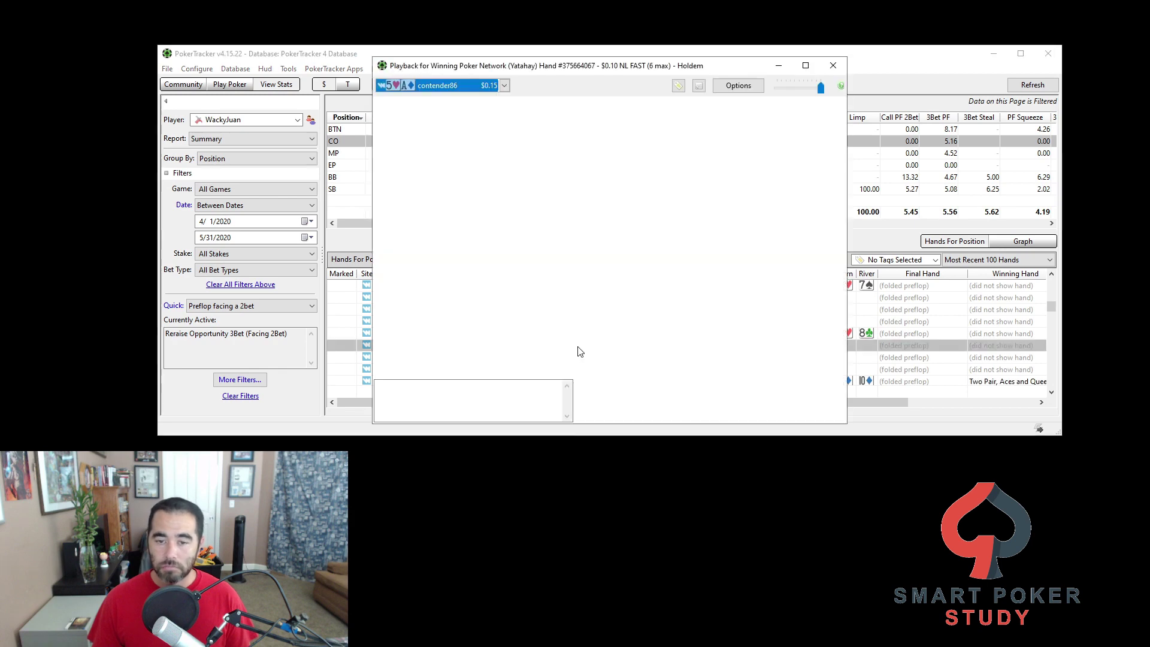
left_click(341, 57)
Replay the 2020/05/29 12:30 pm hand from the button
left_click(390, 130)
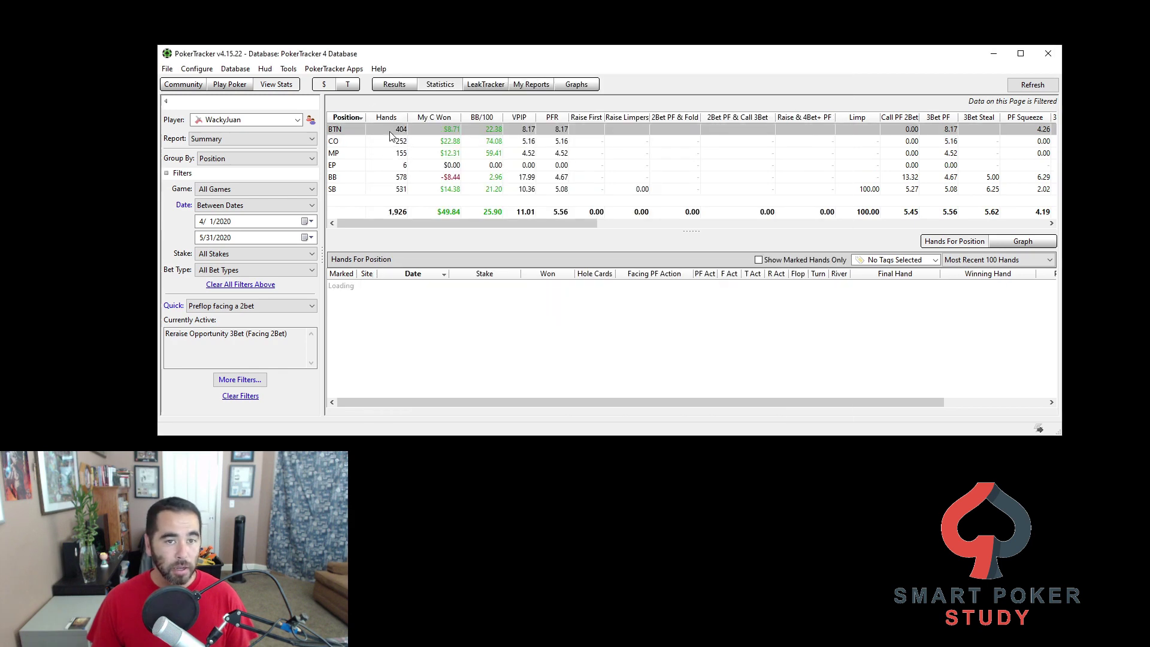
scroll(562, 348, "down", 5)
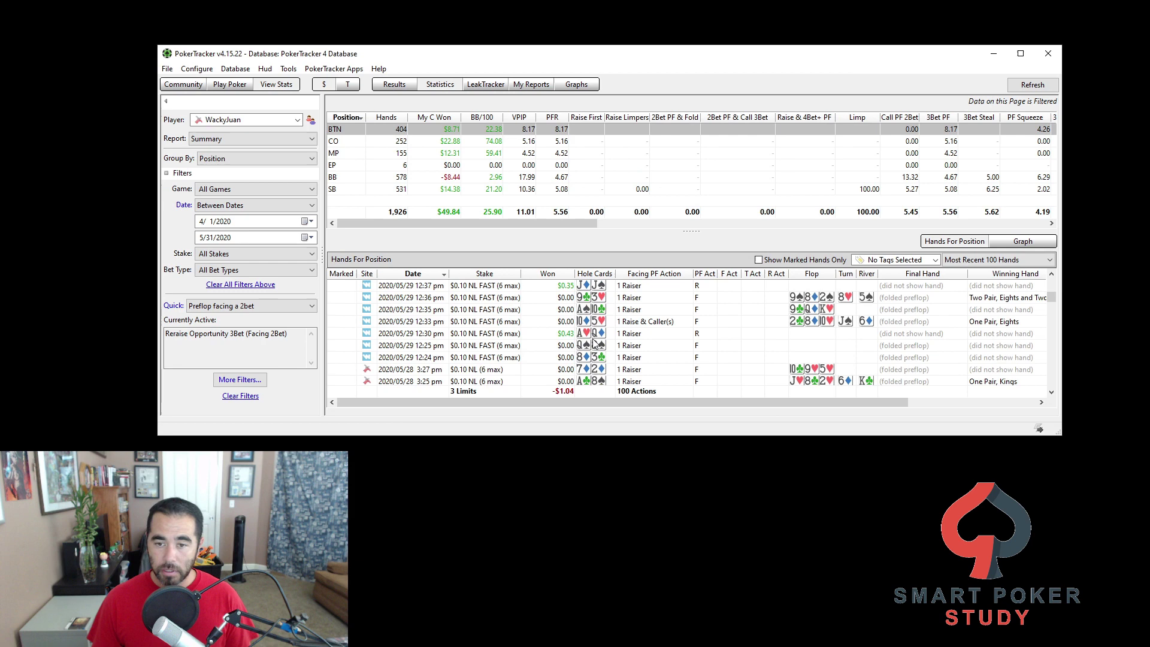
double_click(591, 337)
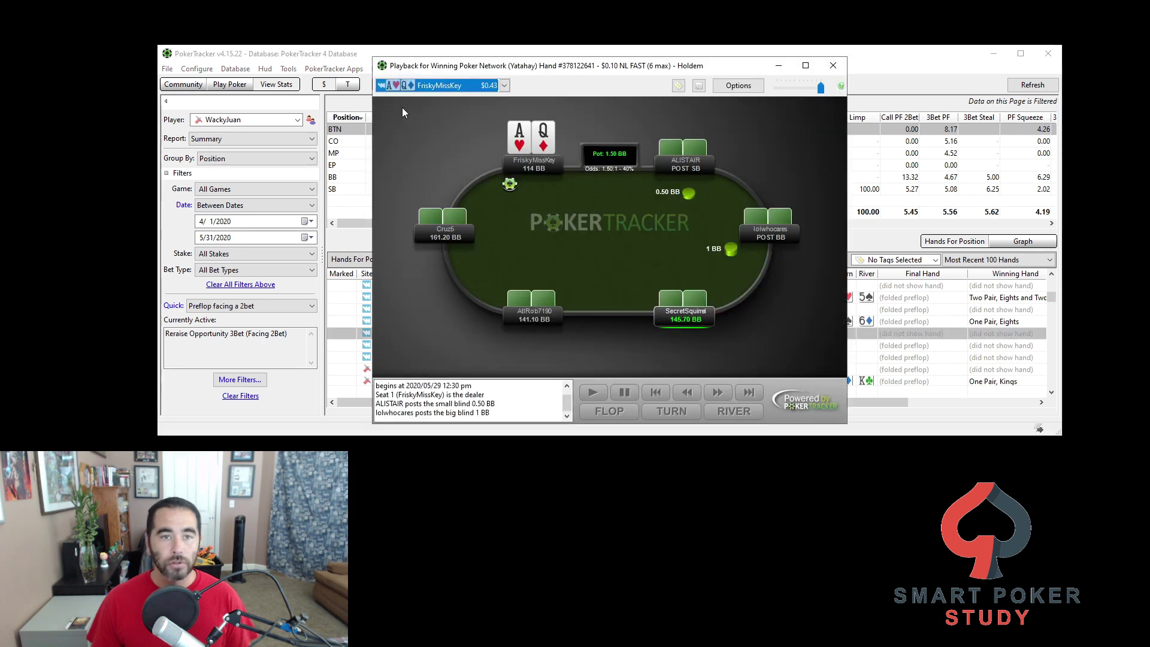
left_click(372, 195)
Replay the 2020/05/30 6:34 pm small blind hand
left_click(370, 190)
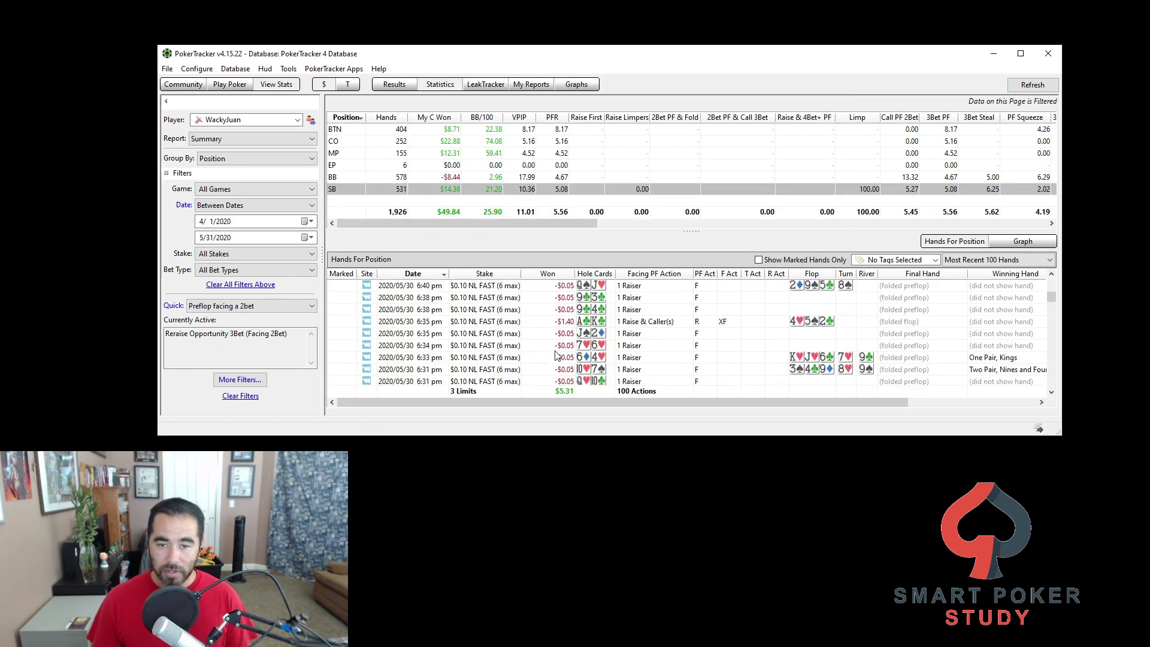
left_click(587, 347)
double_click(590, 348)
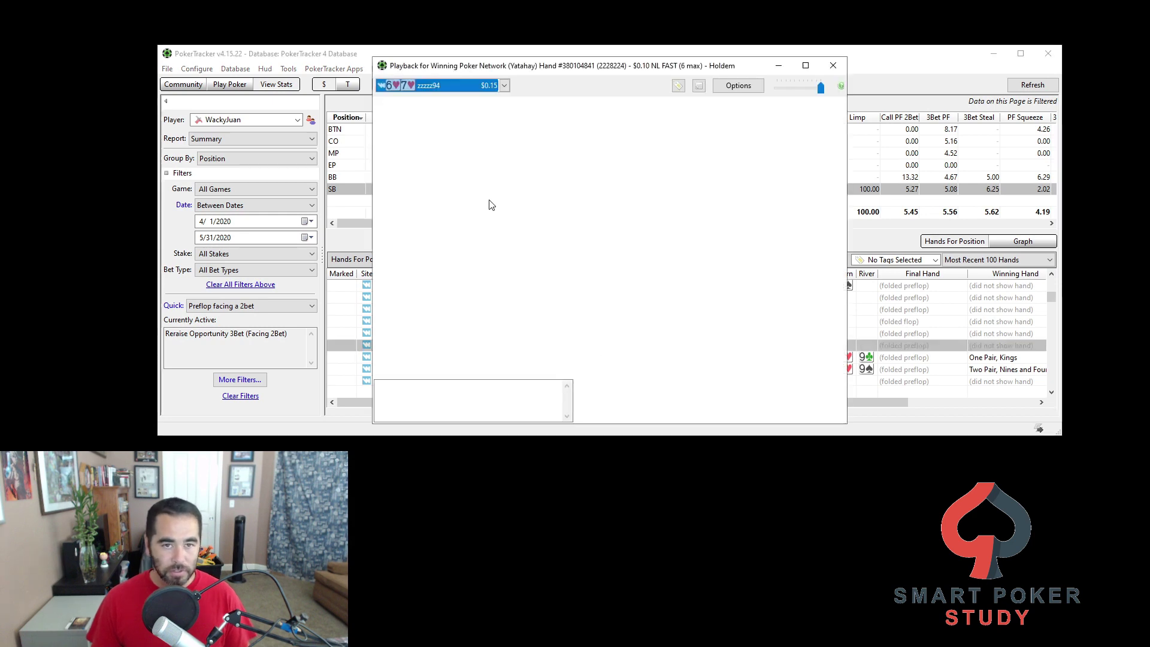
left_click(342, 60)
List the big blind's hands and replay the 6:33 pm J♣9♣ hand
left_click(407, 179)
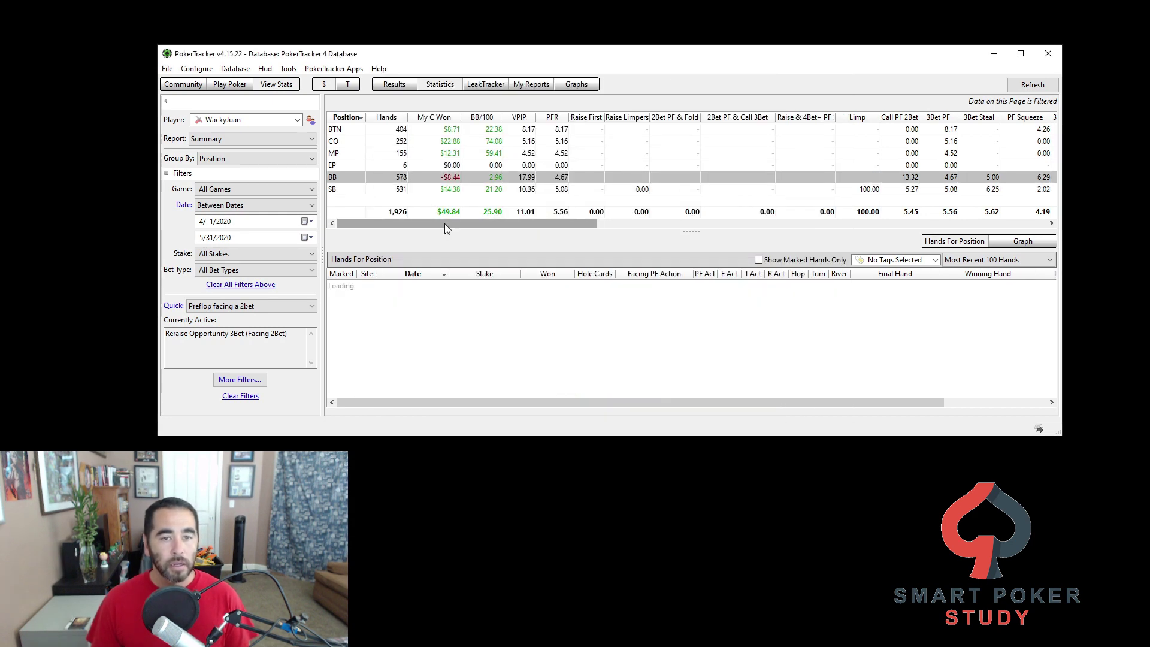
scroll(546, 352, "down", 3)
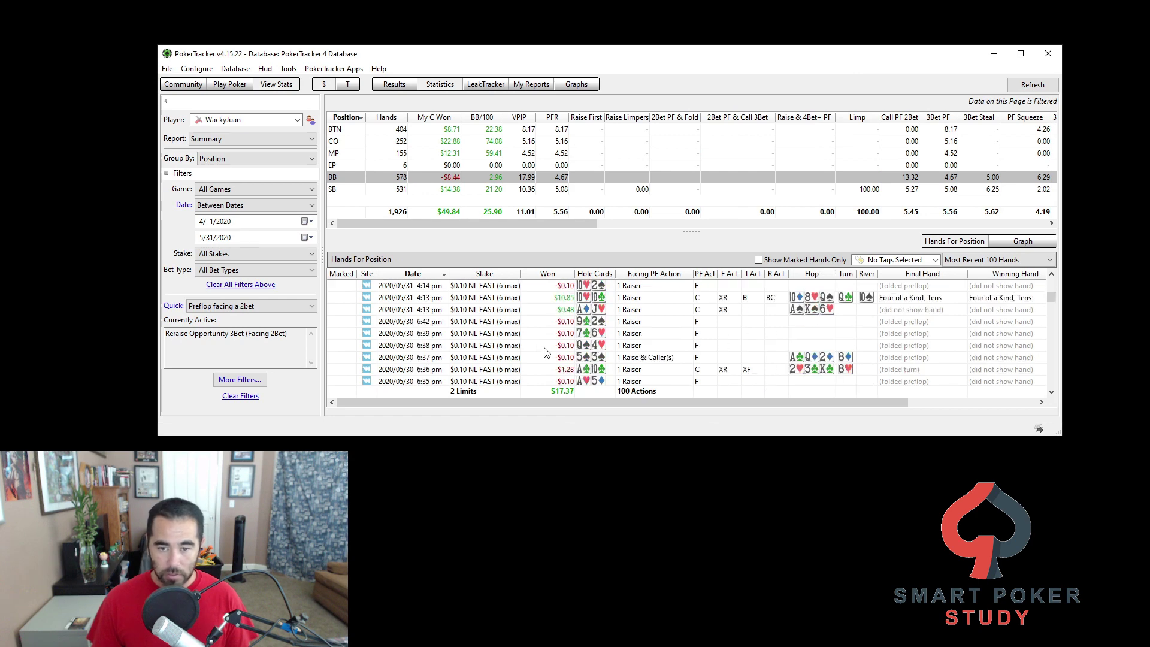
left_click(556, 370)
scroll(552, 358, "down", 1)
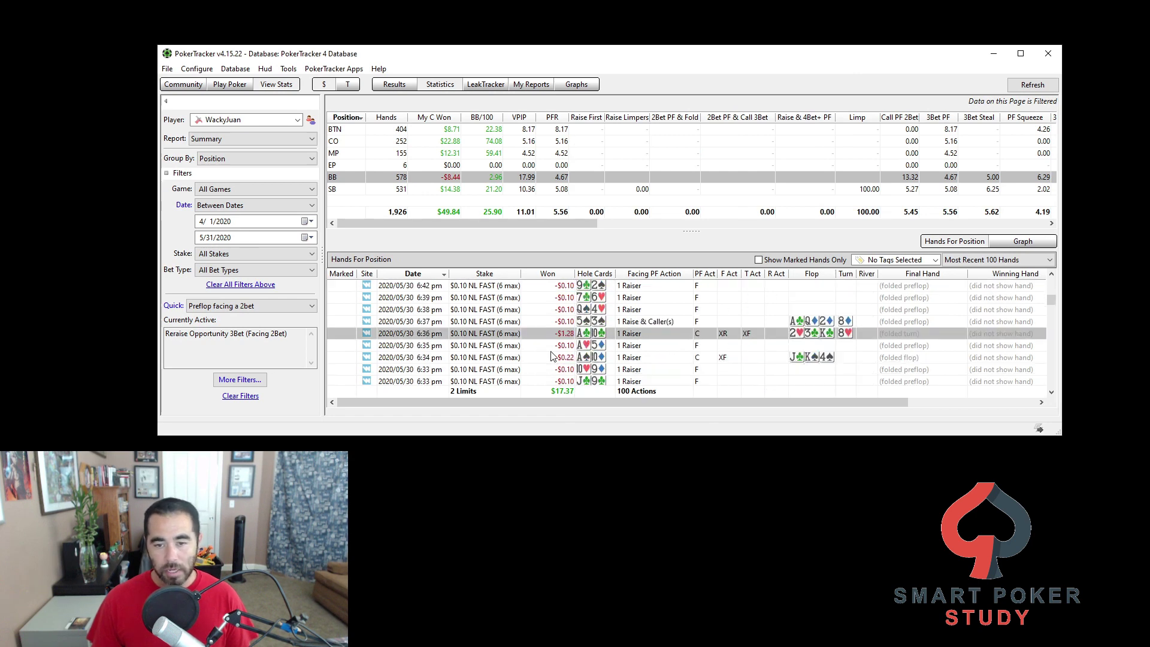
scroll(551, 357, "down", 2)
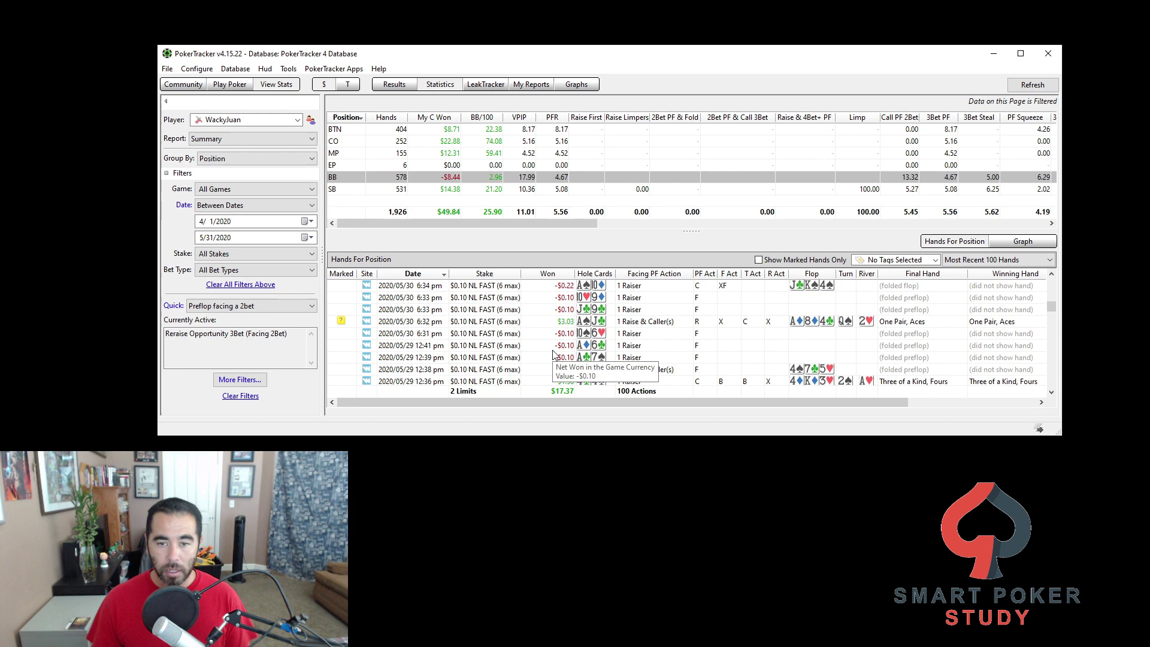
double_click(602, 312)
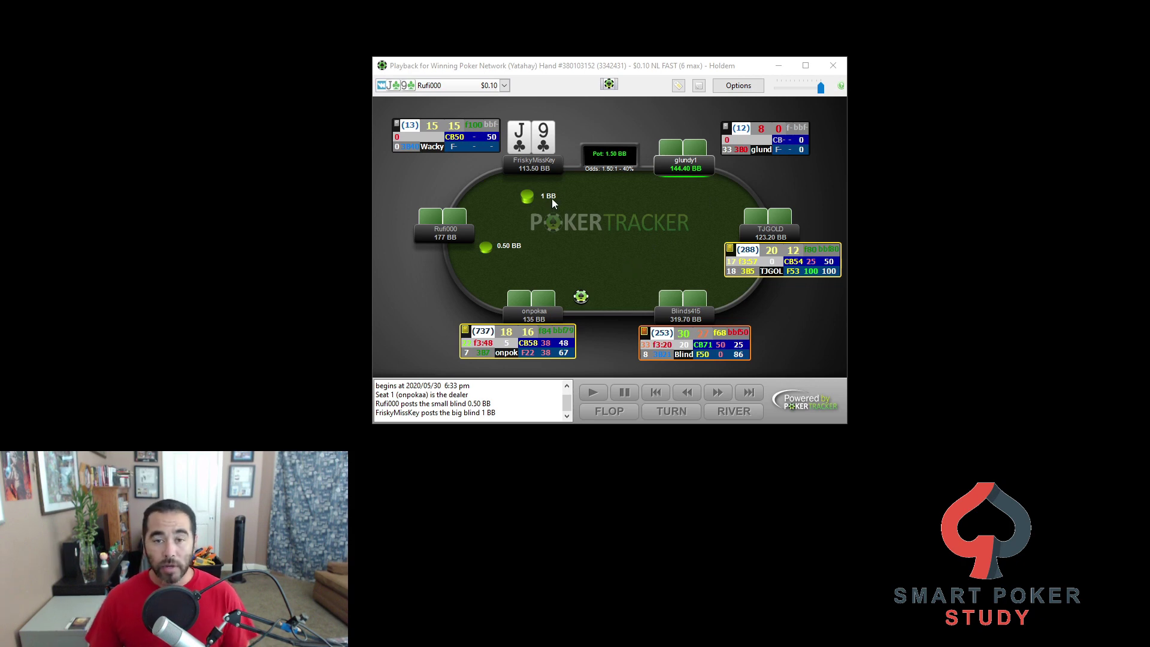
Step the J♣9♣ replay forward action by action until the fold
left_click(575, 234)
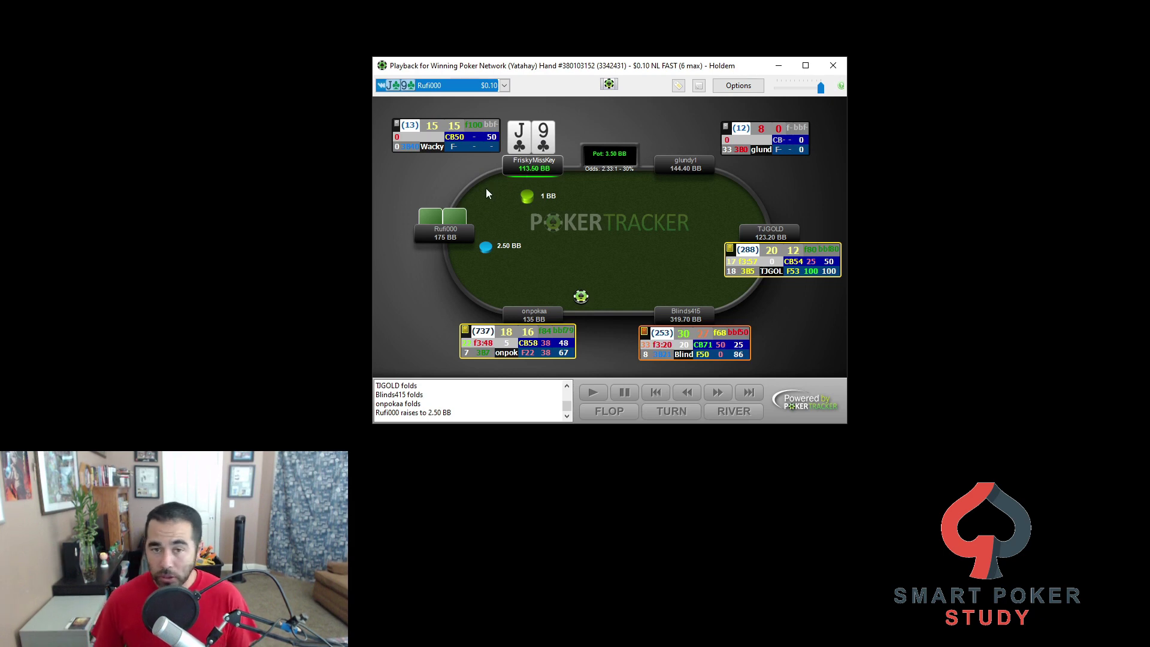
key("Right")
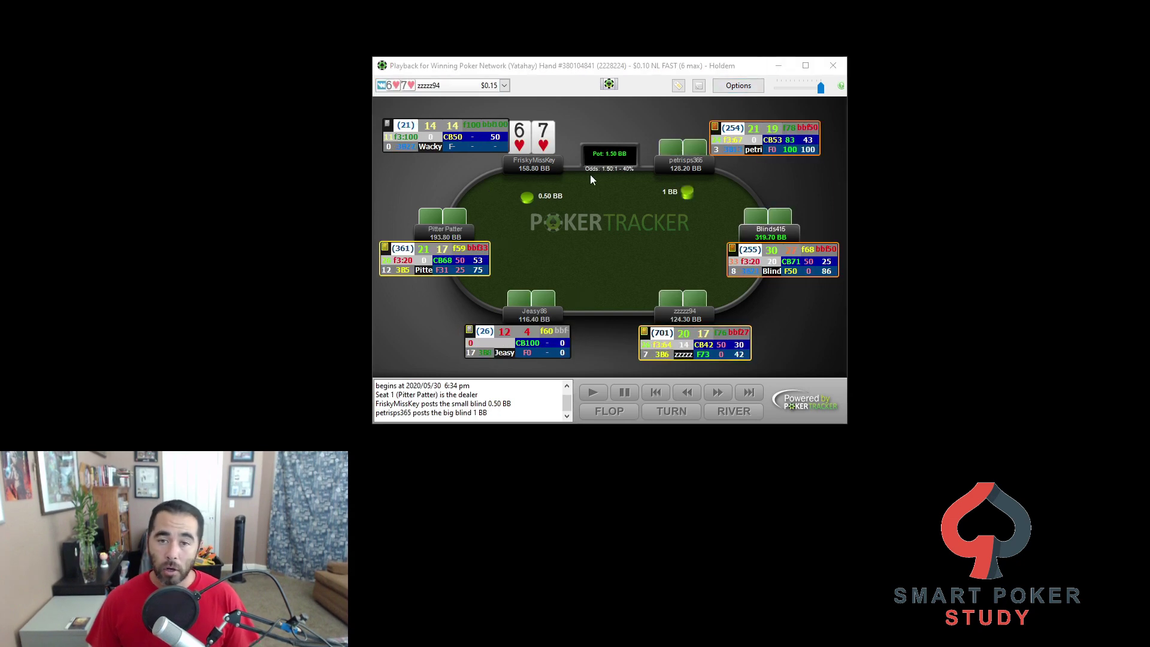
Check the bottom-right raiser's VPIP and RFI & Fold to 3bet stats, then finish the 6♥7♥ hand
left_click(577, 205)
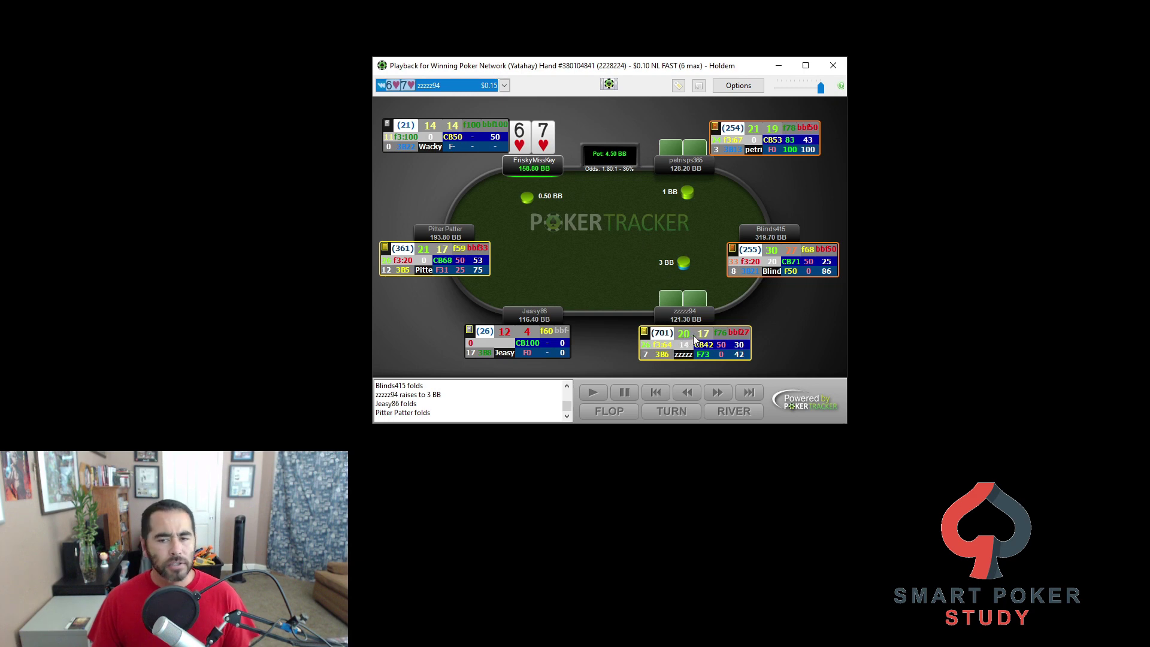
mouse_move(692, 336)
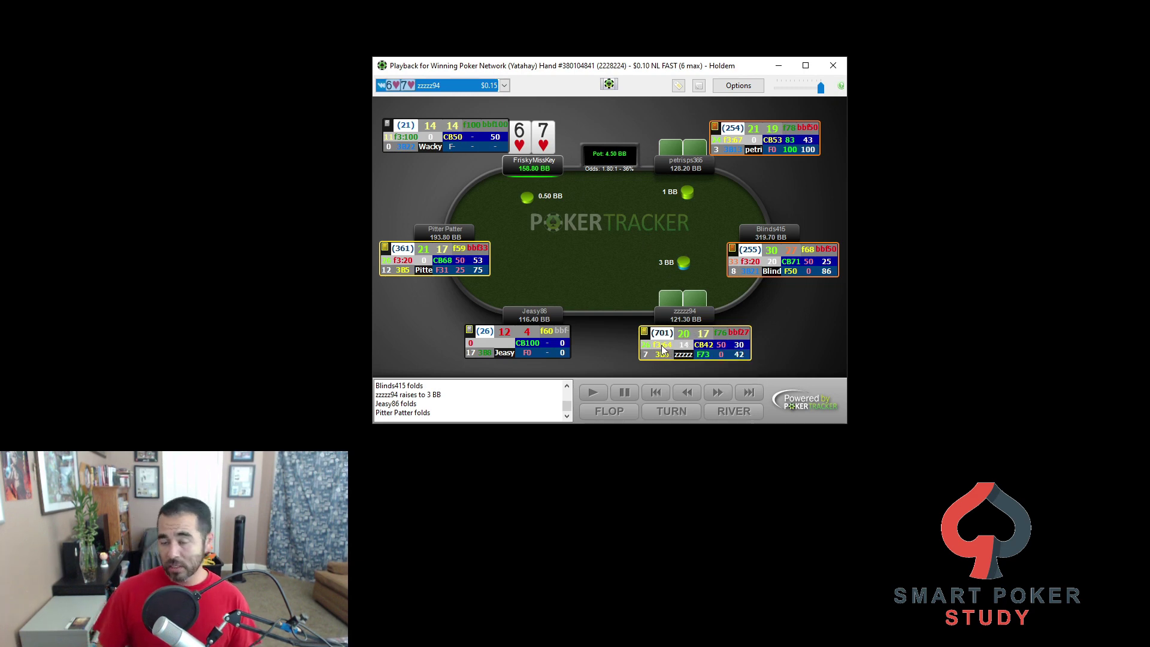
mouse_move(663, 350)
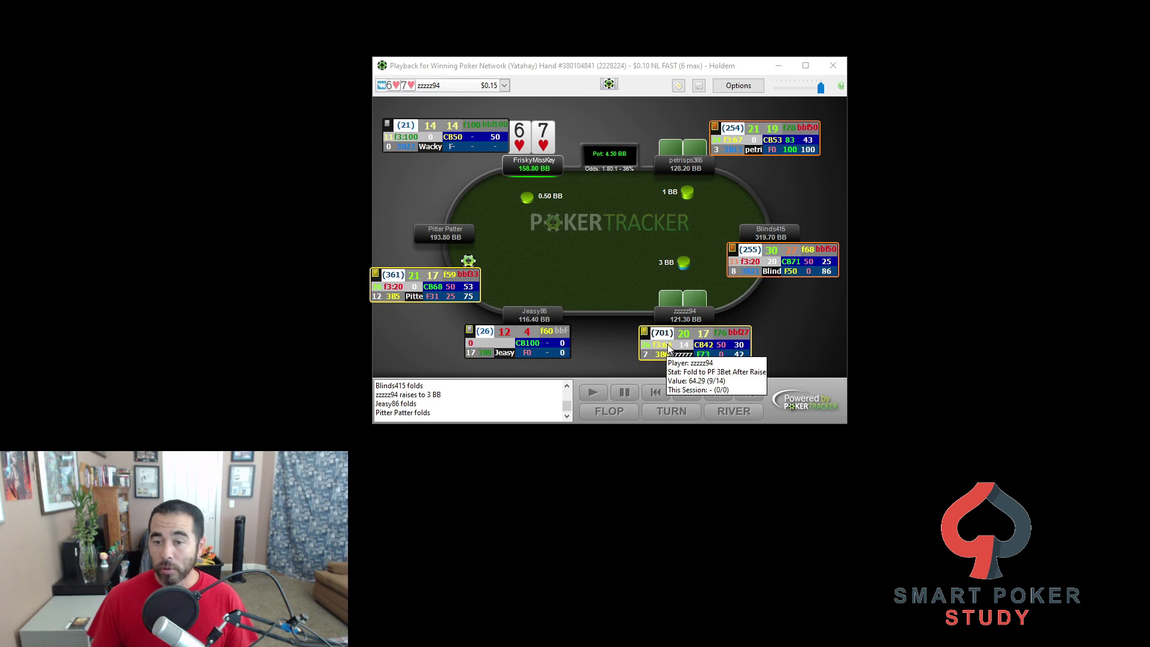
left_click(661, 349)
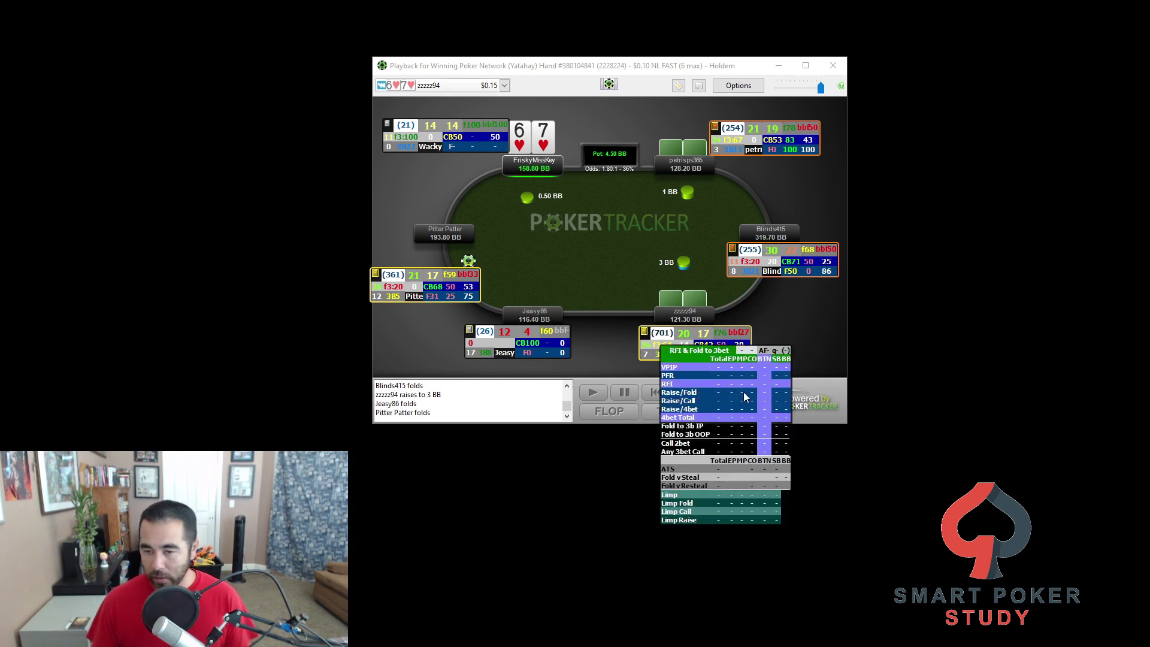
left_click(573, 282)
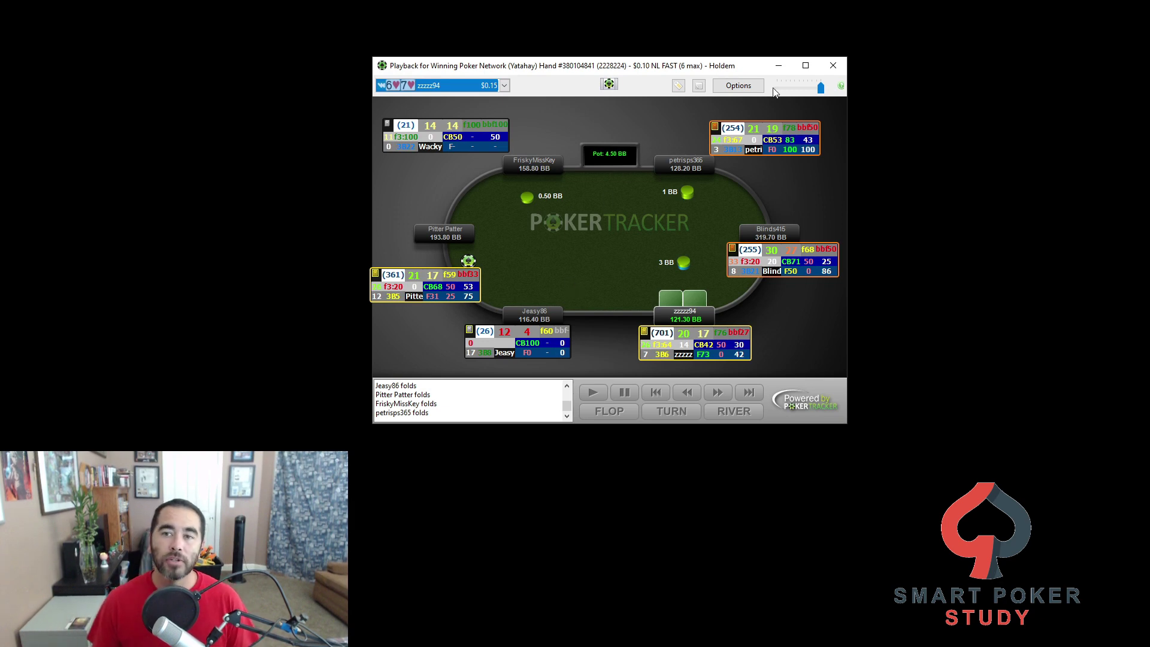
left_click(541, 191)
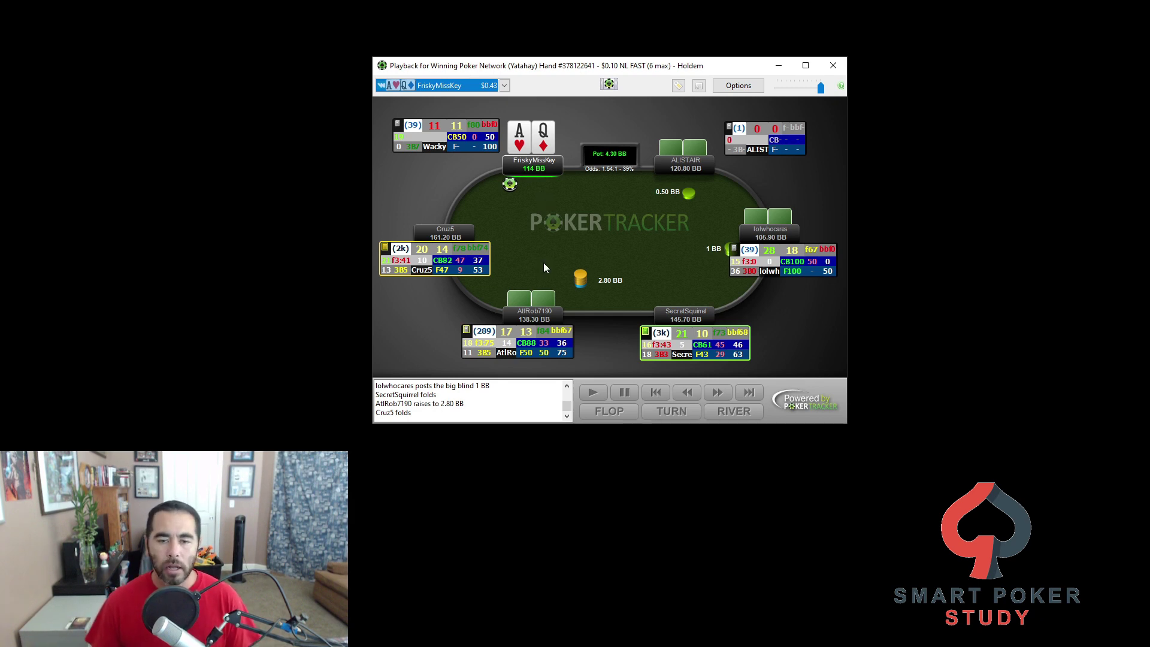
Nudge the left HUD panel, then step the A♥Q♦ hand through the 10 BB 3bet and folds
left_click_drag(473, 268, 466, 281)
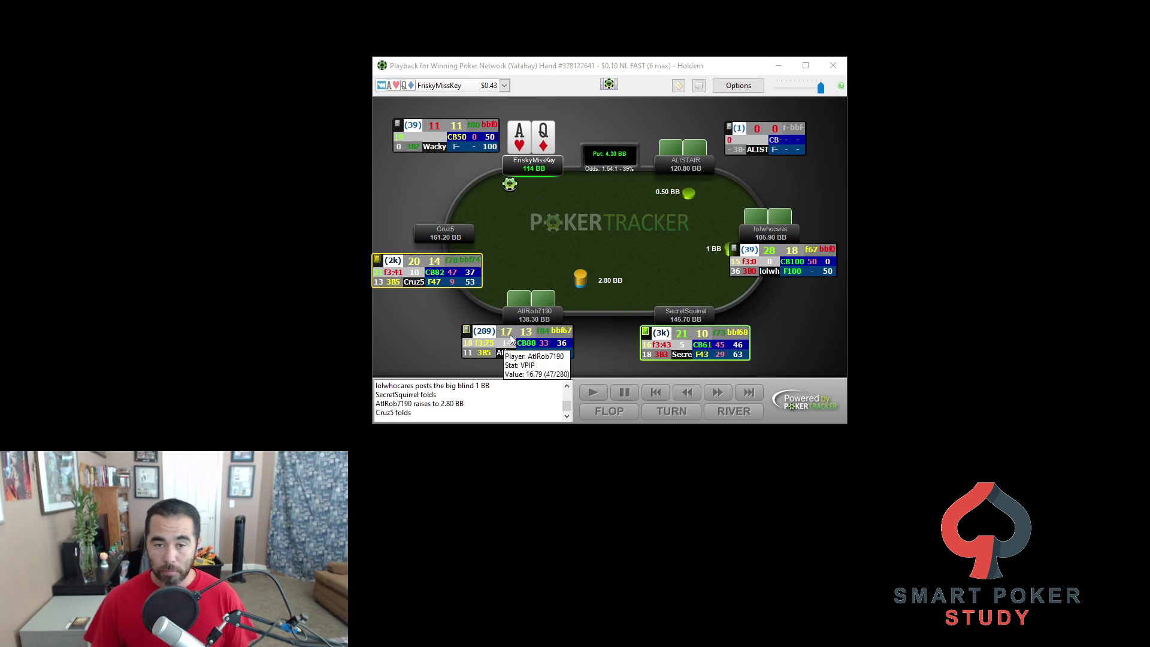
mouse_move(508, 332)
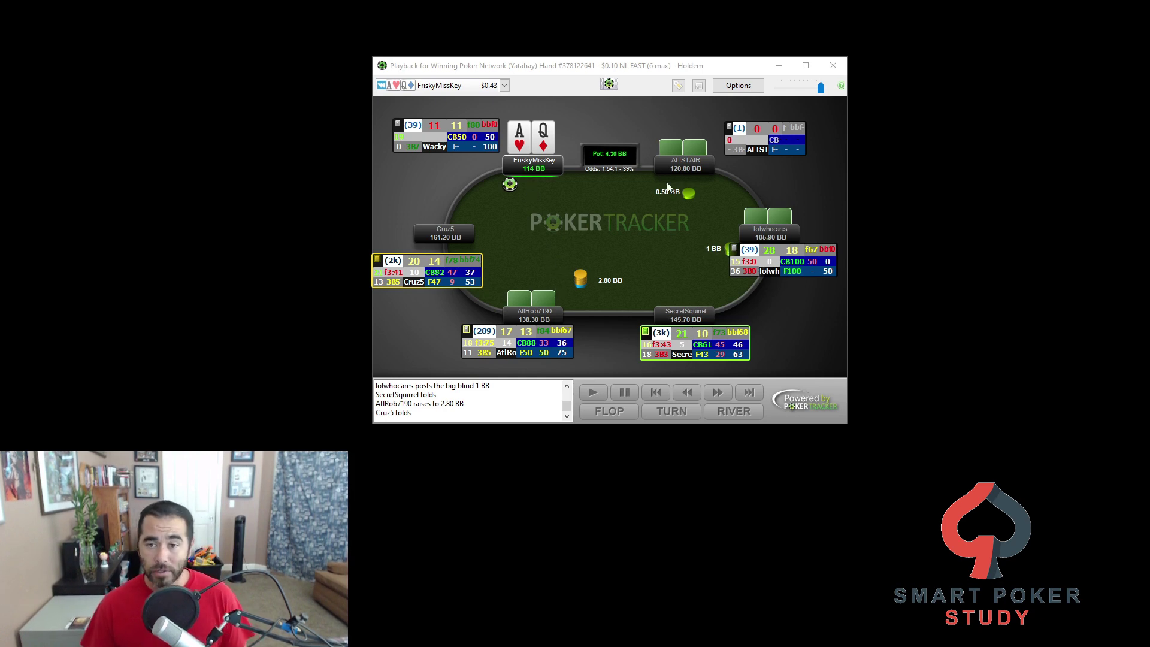
left_click(642, 266)
key("Right")
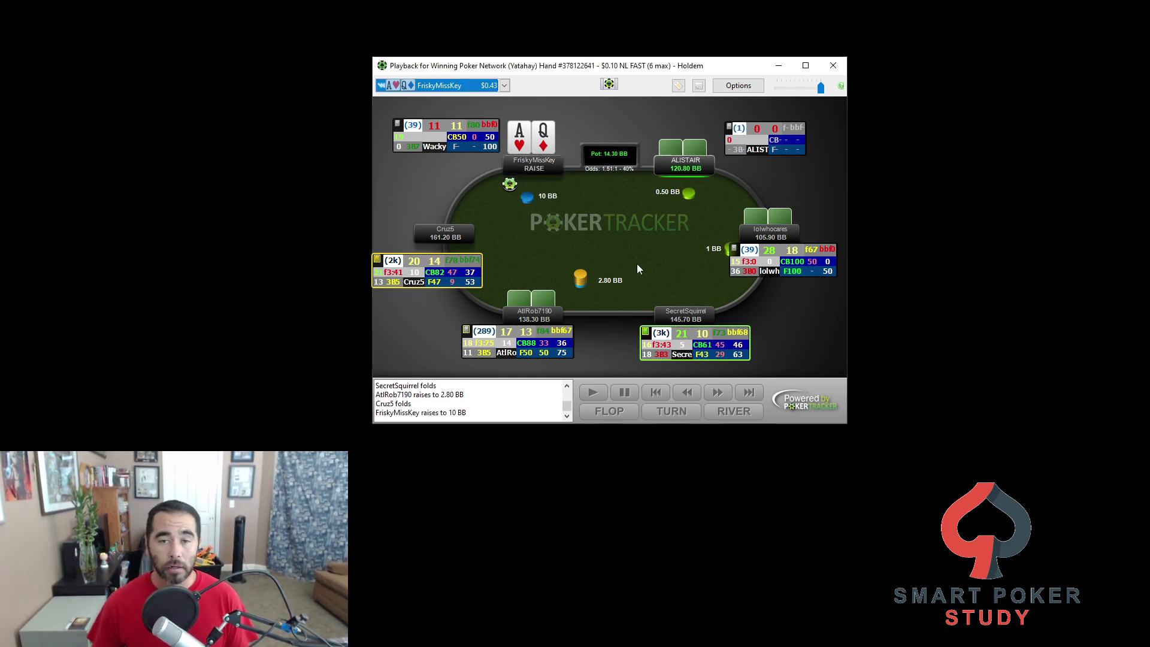
key("Right")
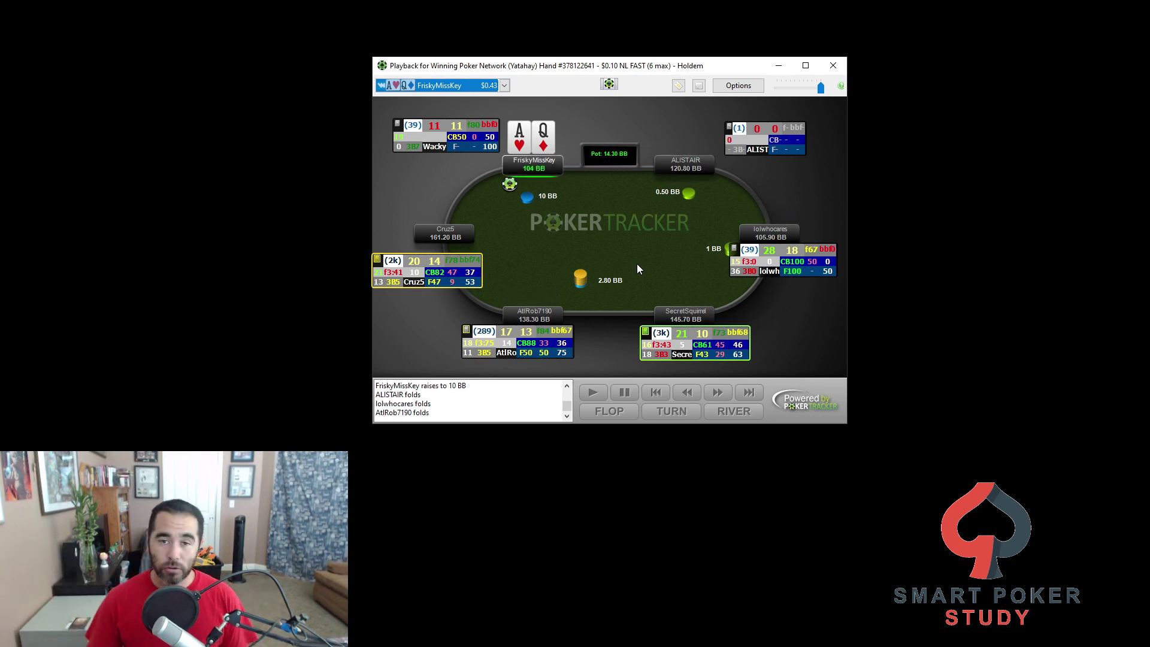
key("Down")
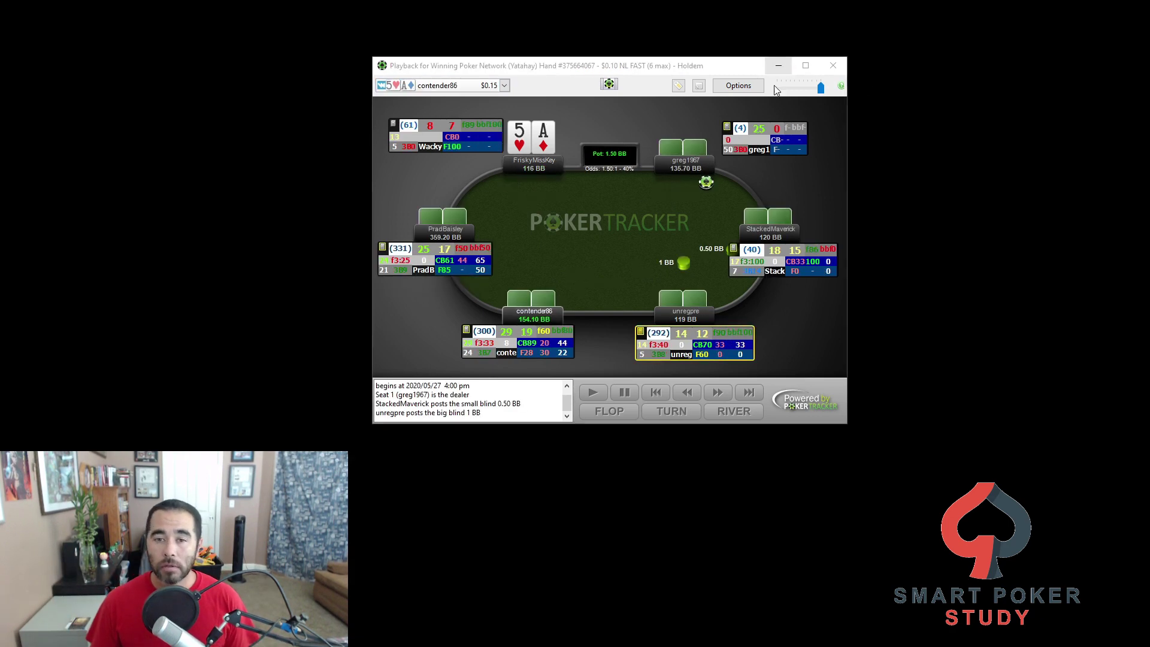
Preview the open replay windows, then resume the 5♥A♦ replay to the 2.50 BB open and fold
left_click(575, 188)
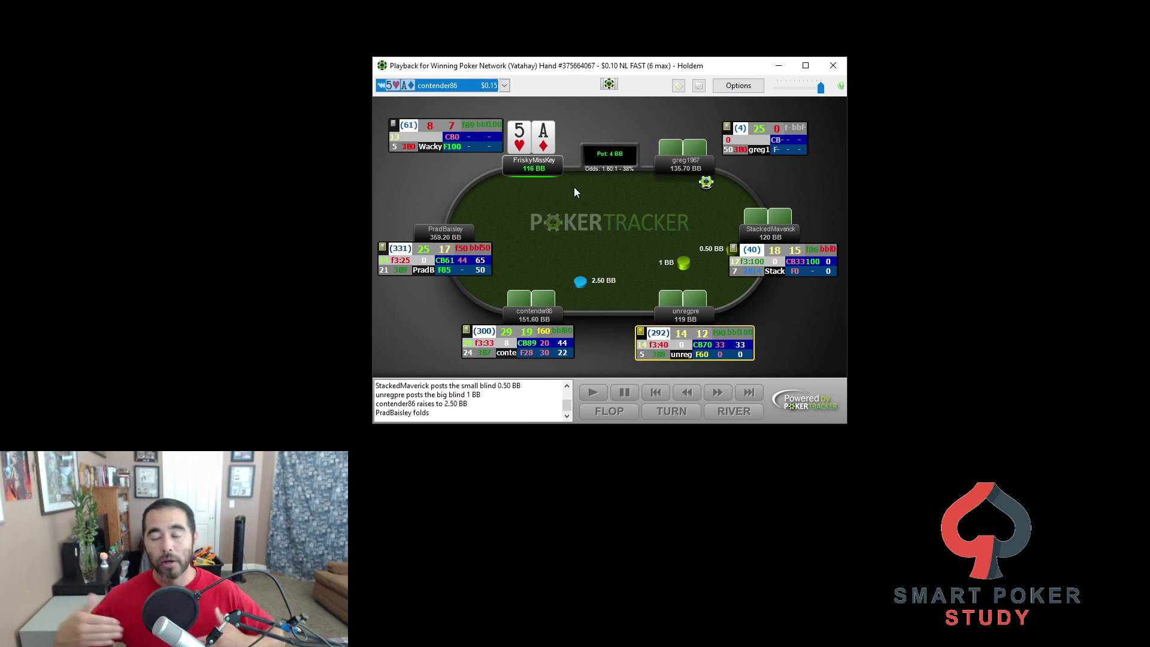
left_click(404, 644)
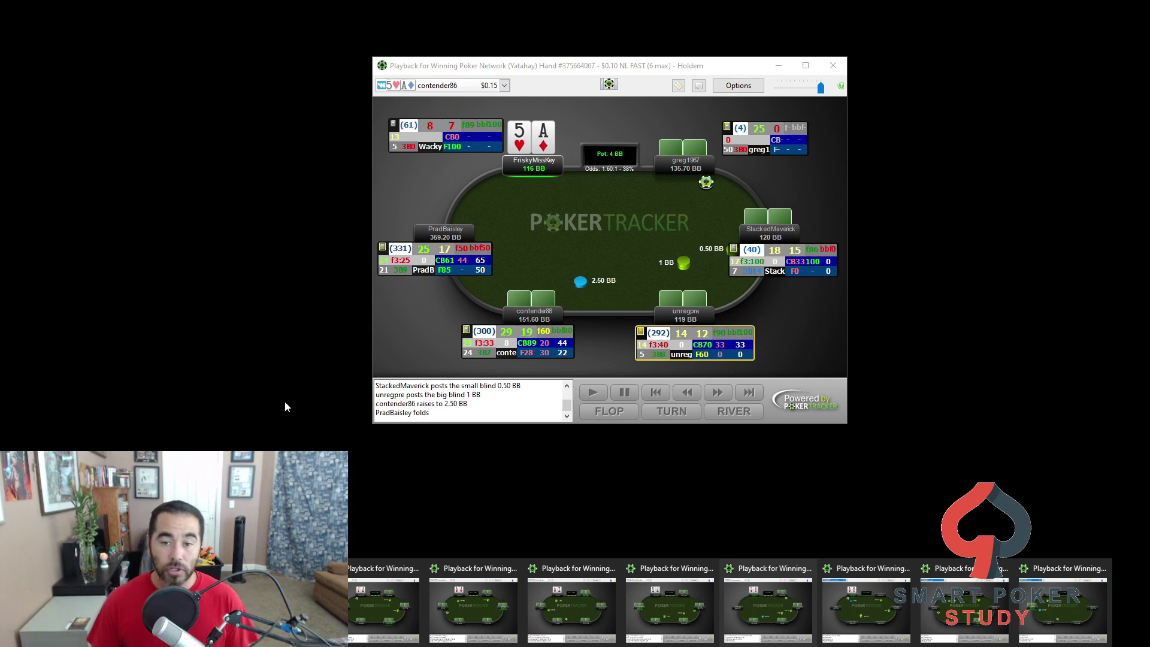
left_click(565, 259)
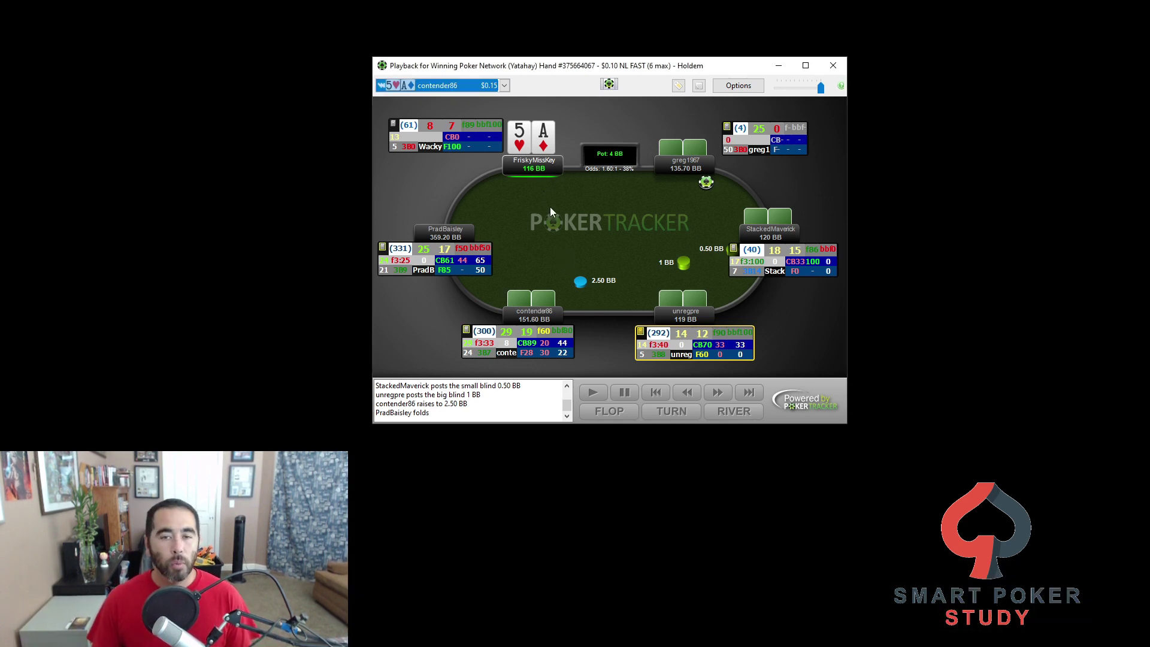
Minimize each Playback window in turn, including the A7 hand's, until none remain
left_click(784, 66)
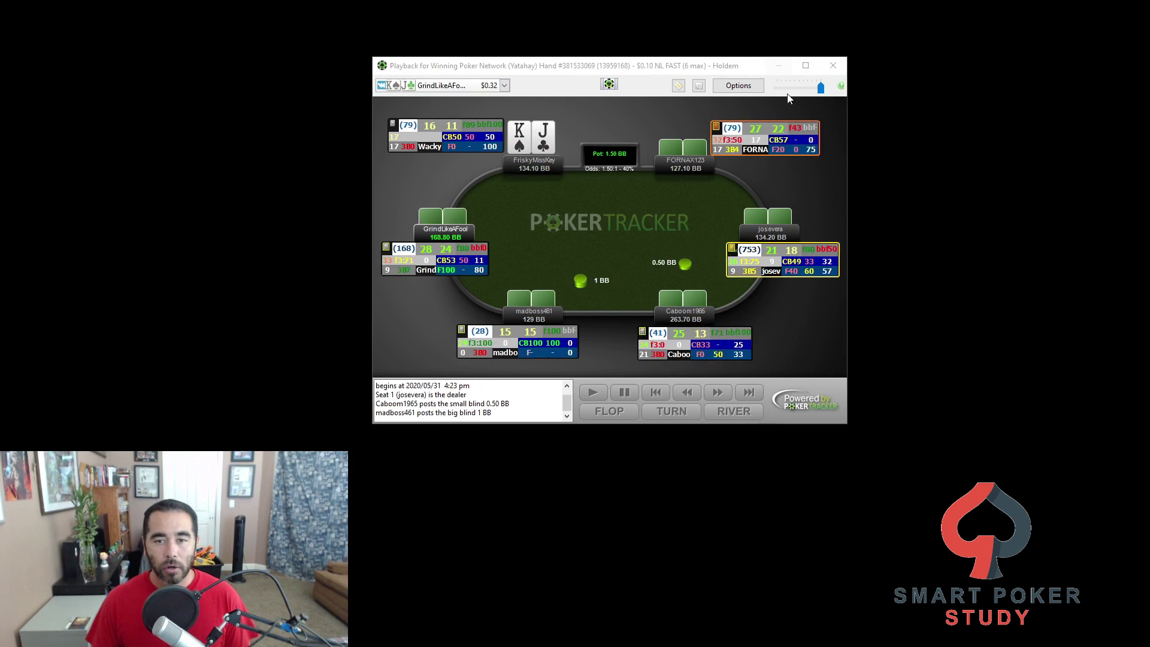
left_click(782, 67)
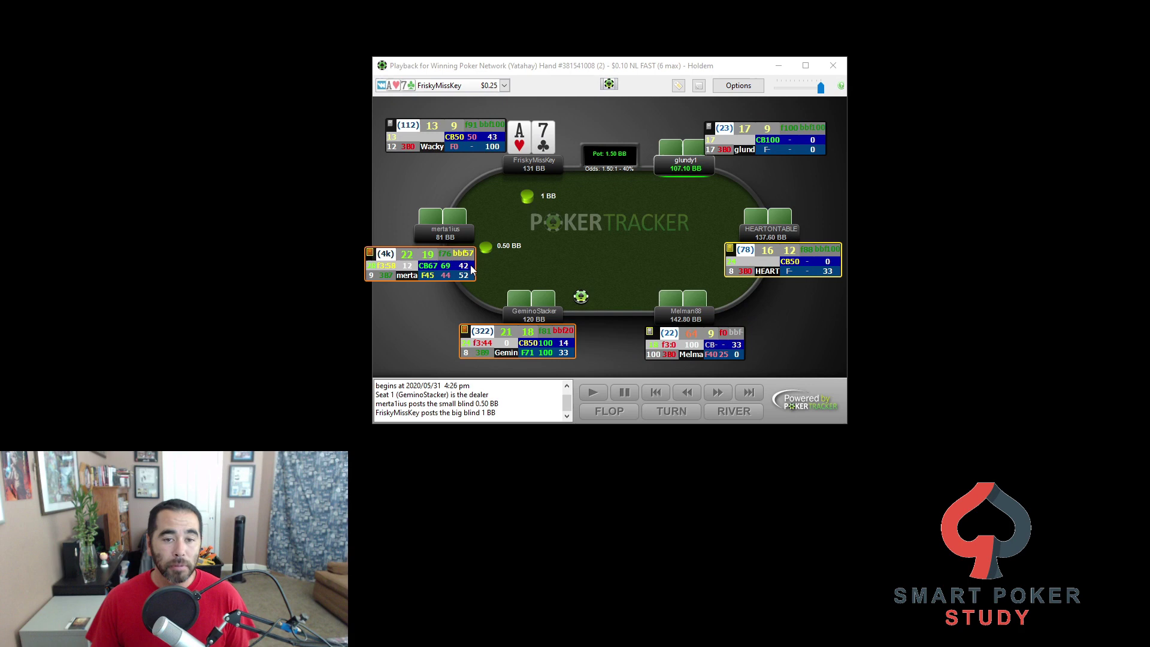
left_click(637, 287)
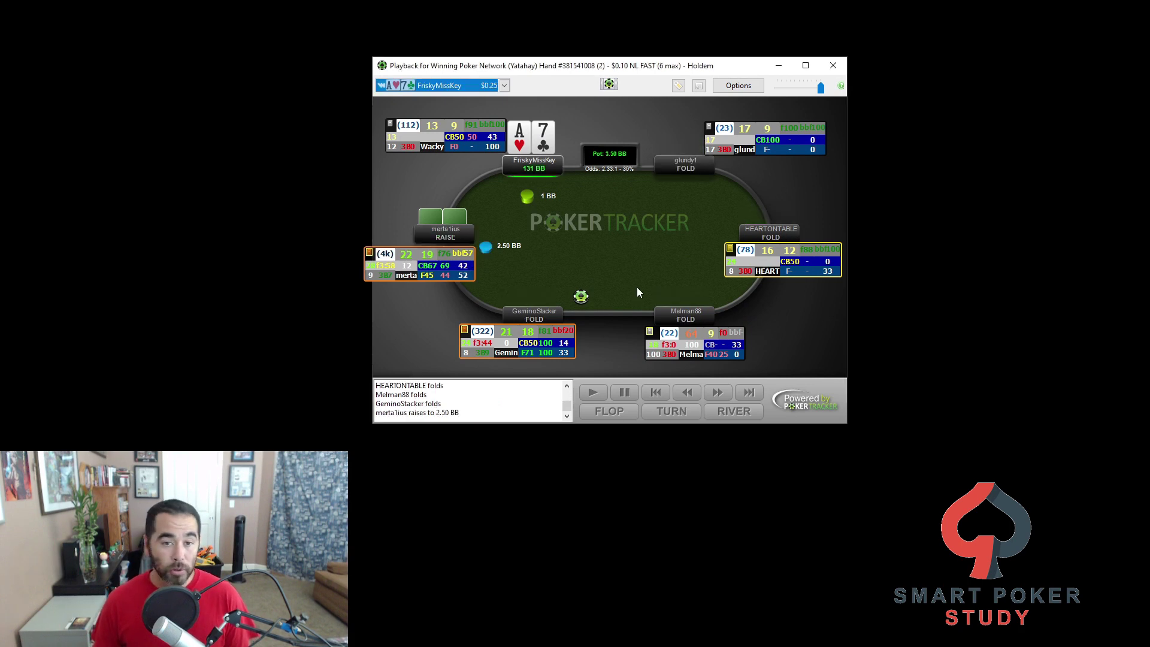
left_click(775, 61)
key("Down")
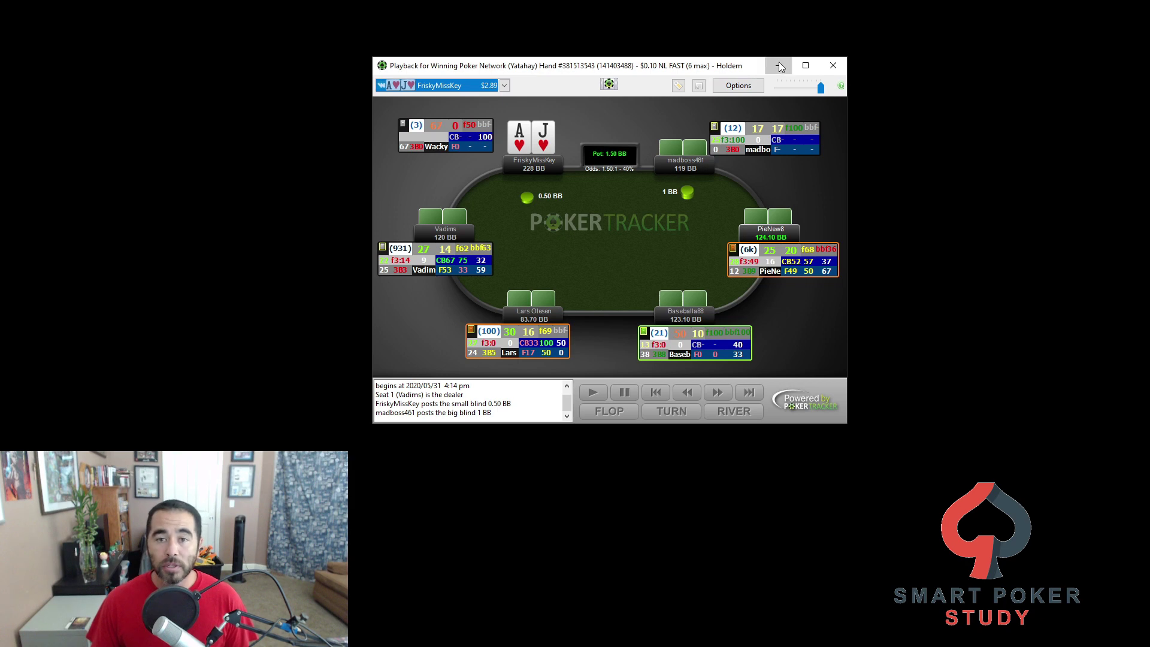
key("Down")
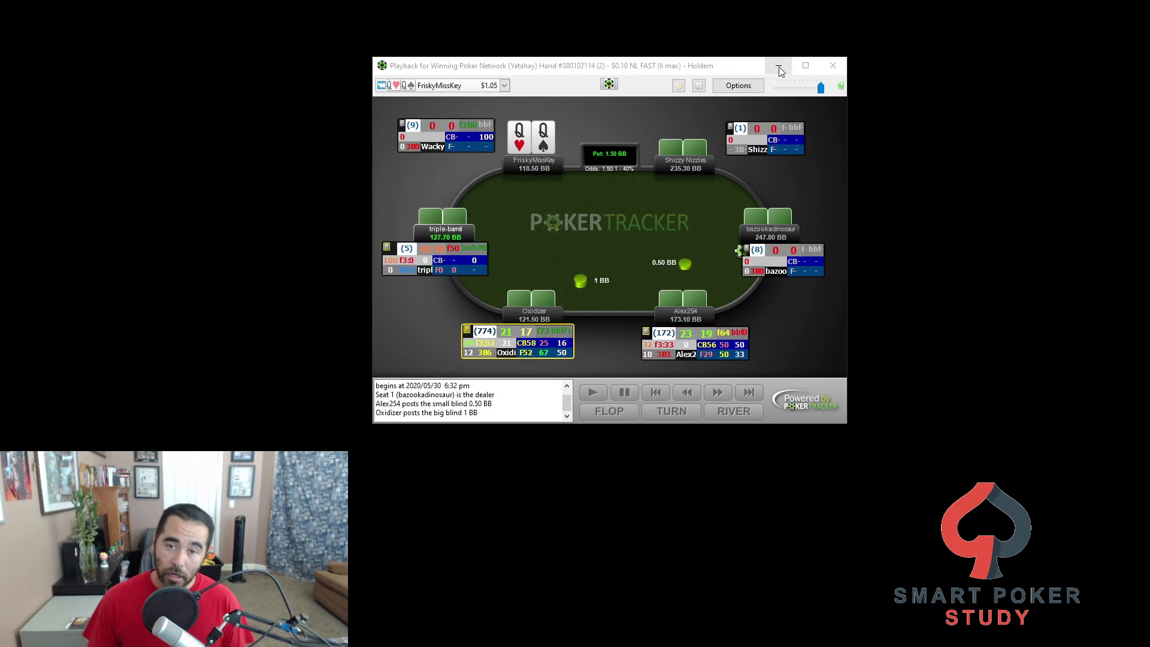
left_click(779, 67)
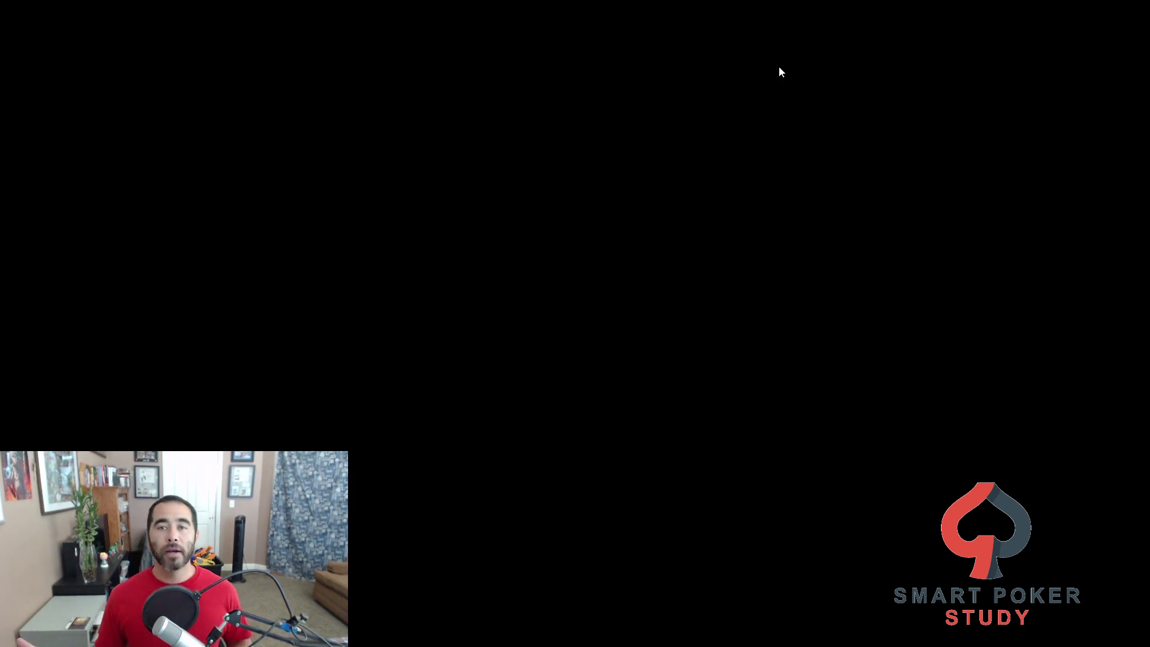